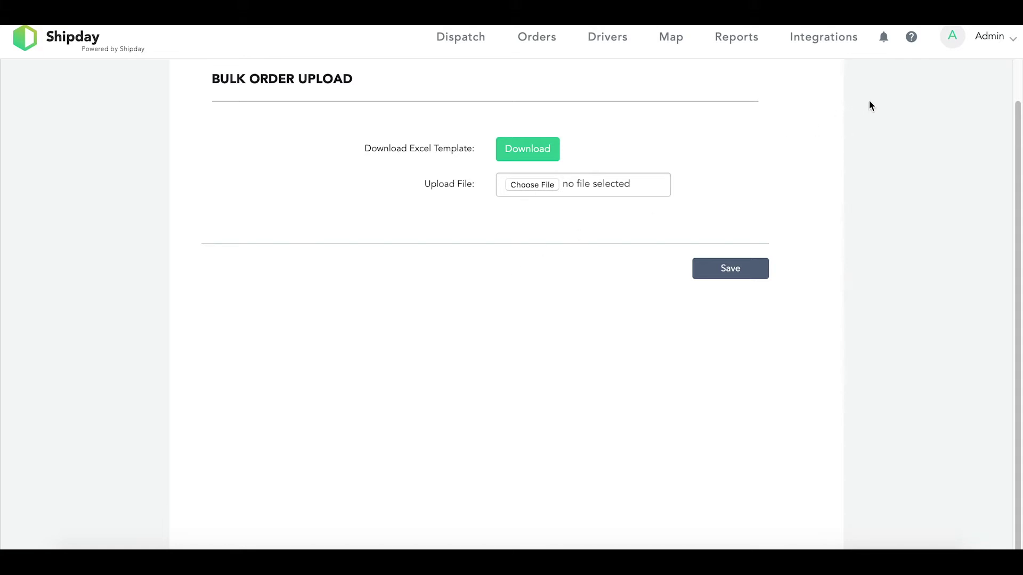
# Step: Open the Admin account menu at the top right of the Bulk Order Upload page
pyautogui.click(983, 36)
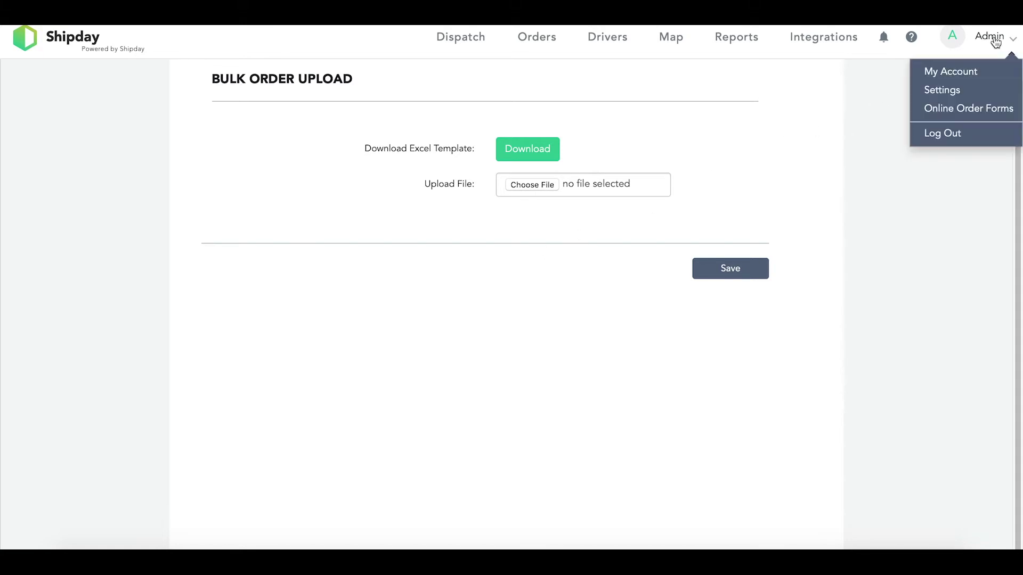
# Step: In Settings, set the business type to Delivery Only
pyautogui.click(964, 96)
pyautogui.scroll(-5, 481, 269)
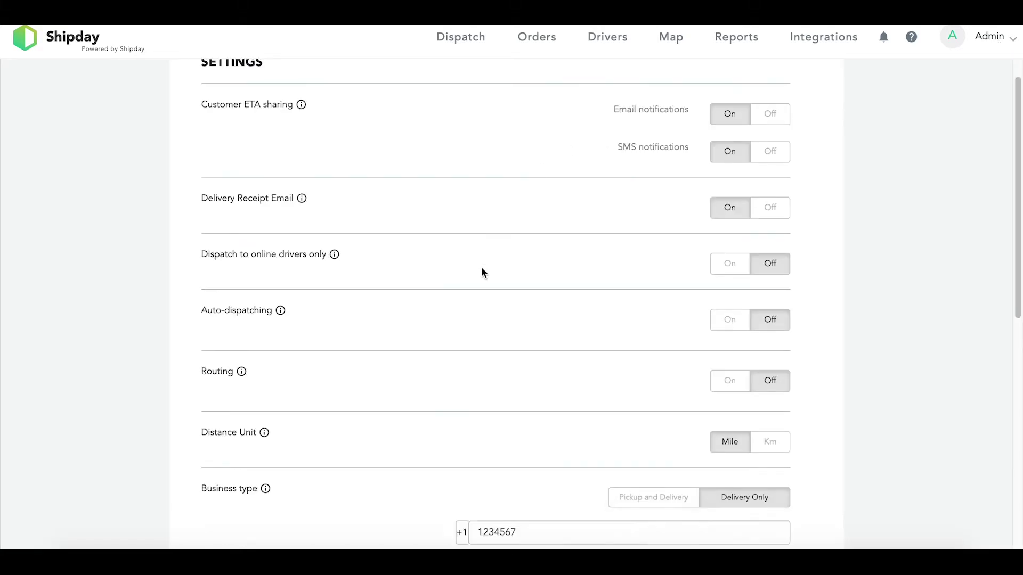
pyautogui.click(650, 276)
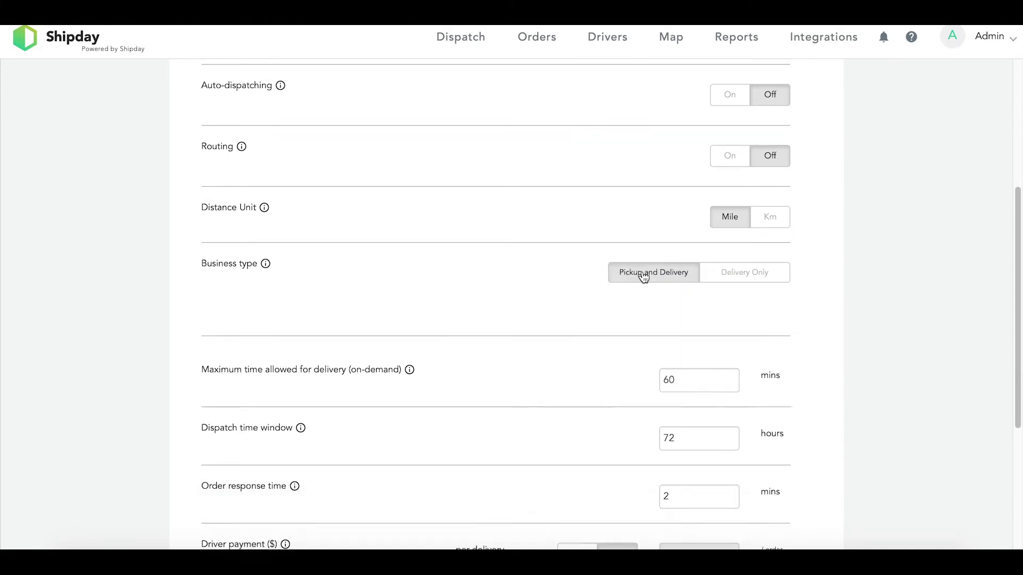
pyautogui.click(747, 273)
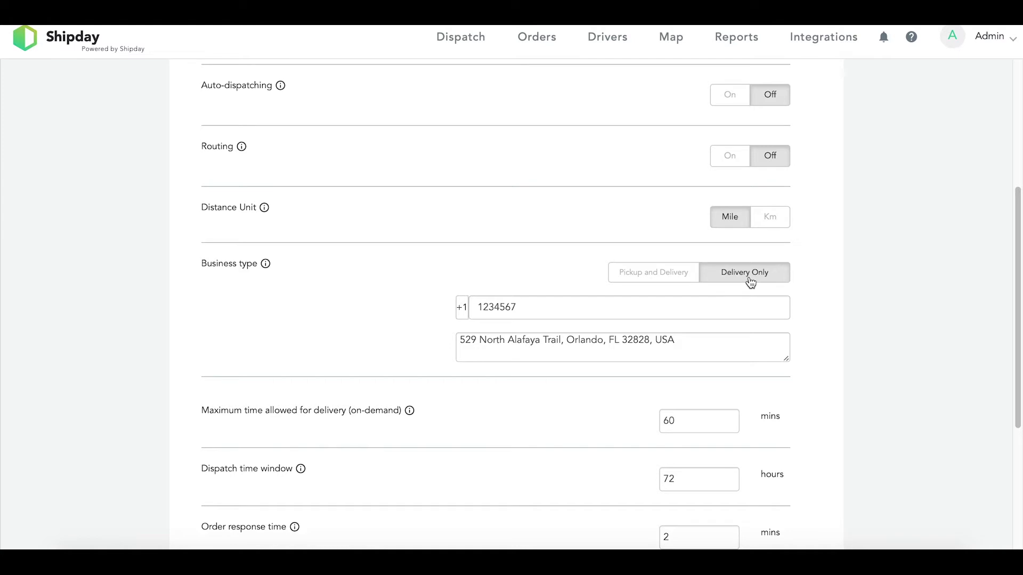
# Step: Reselect the business address from the suggested Google address
pyautogui.moveTo(702, 345); pyautogui.dragTo(459, 330)
pyautogui.click(702, 348)
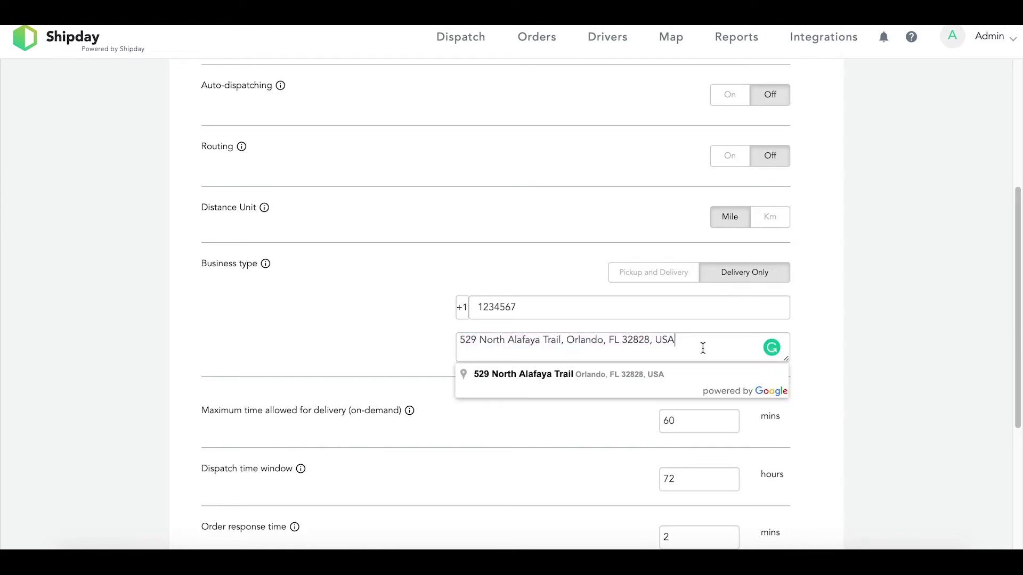
pyautogui.click(542, 377)
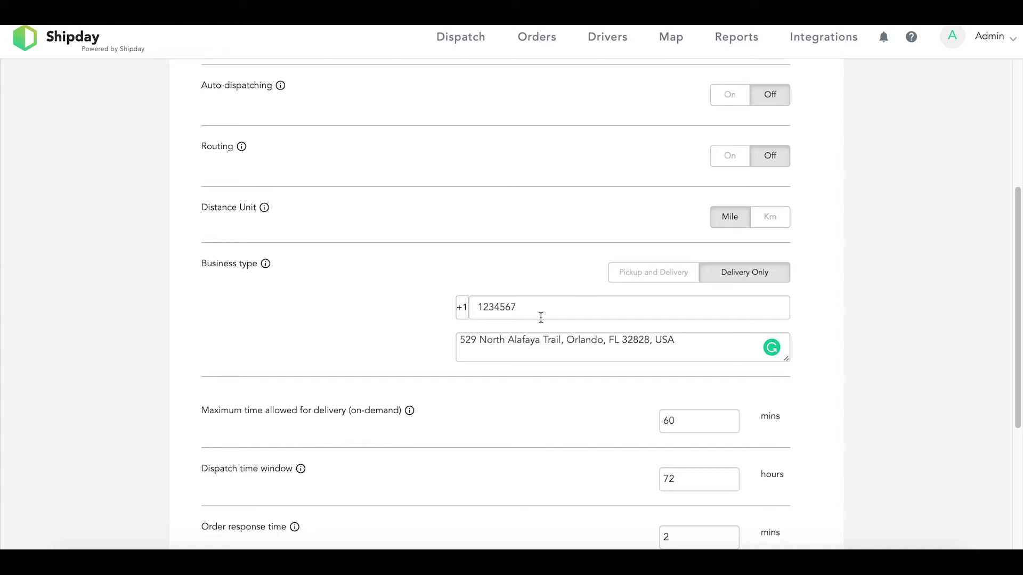
# Step: Save the updated settings and return to the Orders list
pyautogui.scroll(-1, 527, 306)
pyautogui.scroll(-4, 528, 307)
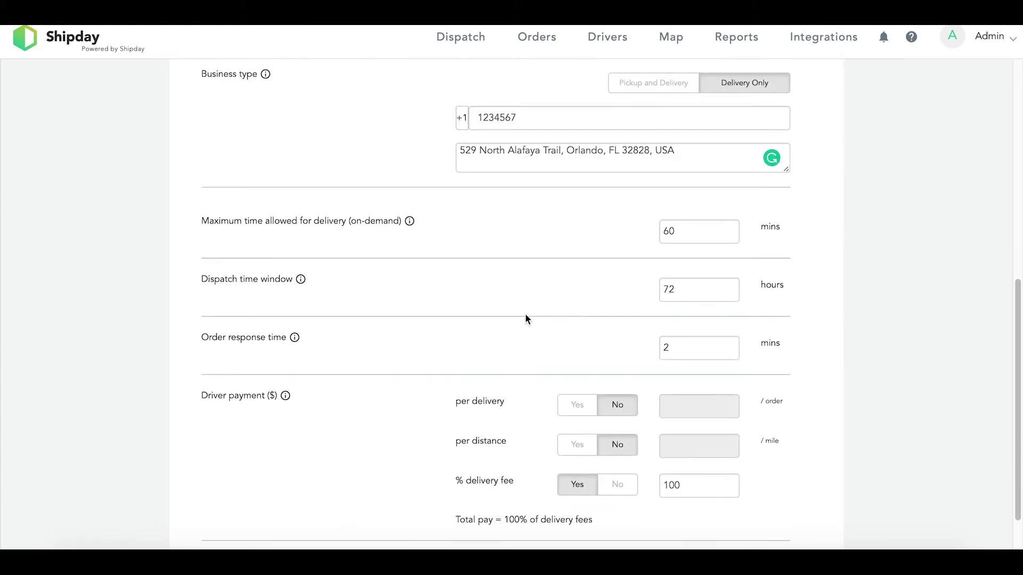
pyautogui.scroll(-1, 525, 318)
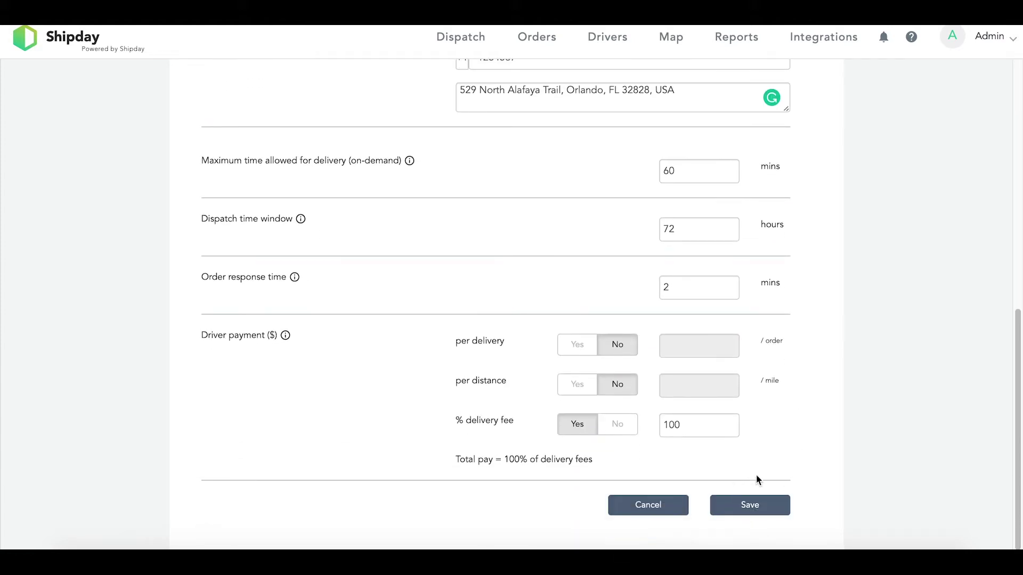
pyautogui.click(760, 504)
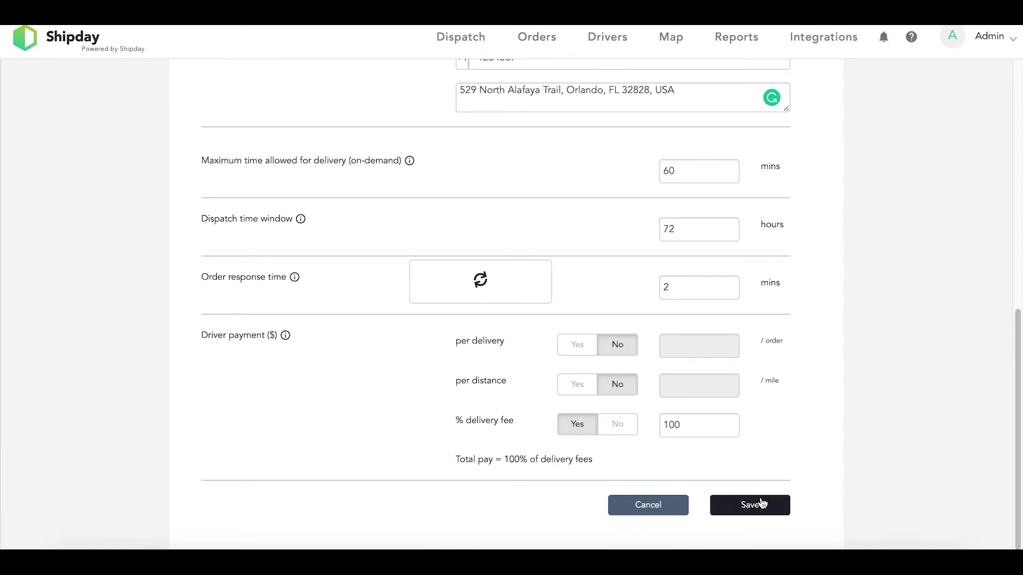
pyautogui.click(544, 49)
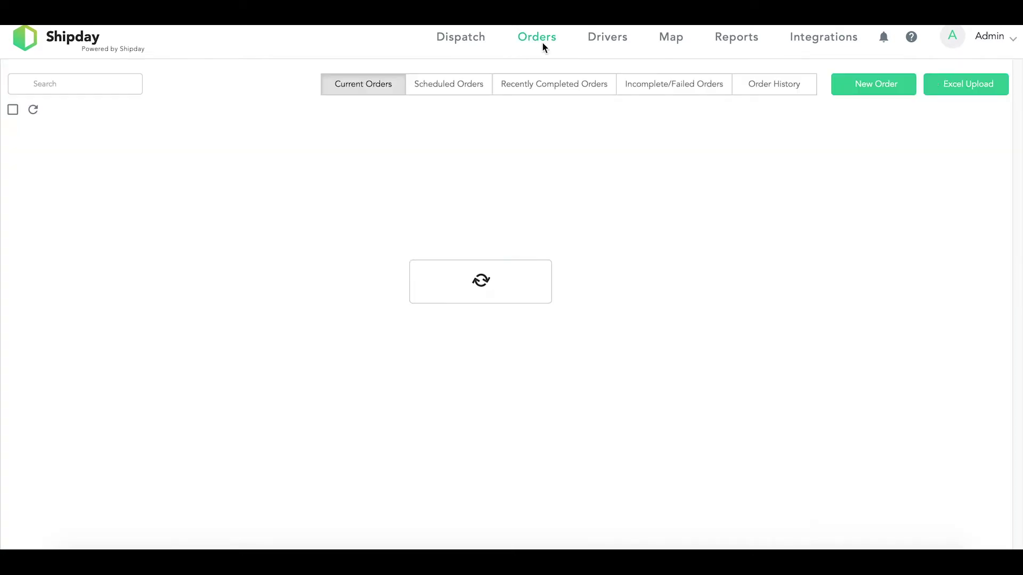
# Step: Open the Excel Upload page for bulk orders from the Orders list
pyautogui.click(952, 93)
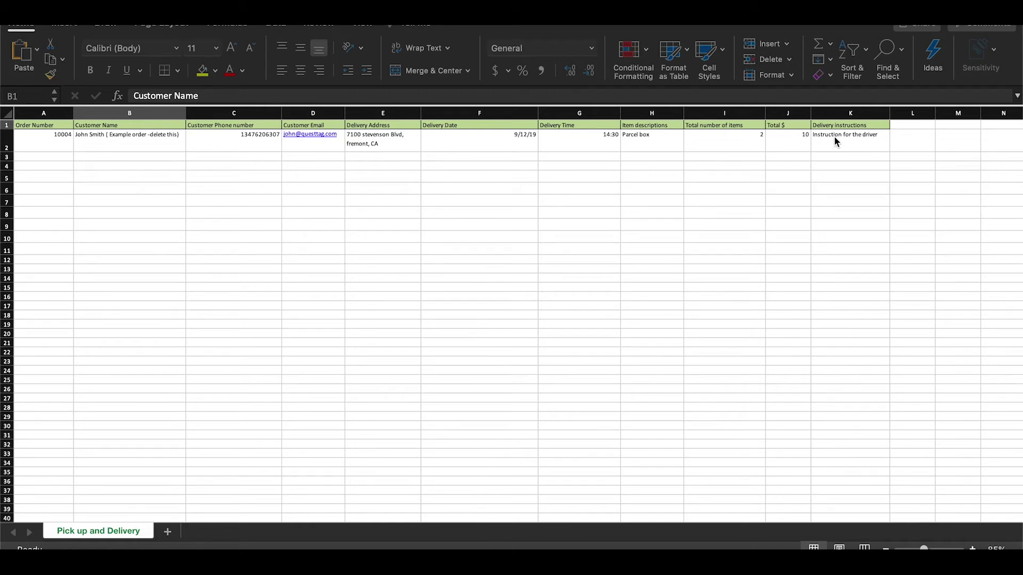
# Step: Clear the example customer's e-mail from cell D2 of the sample order row
pyautogui.click(50, 146)
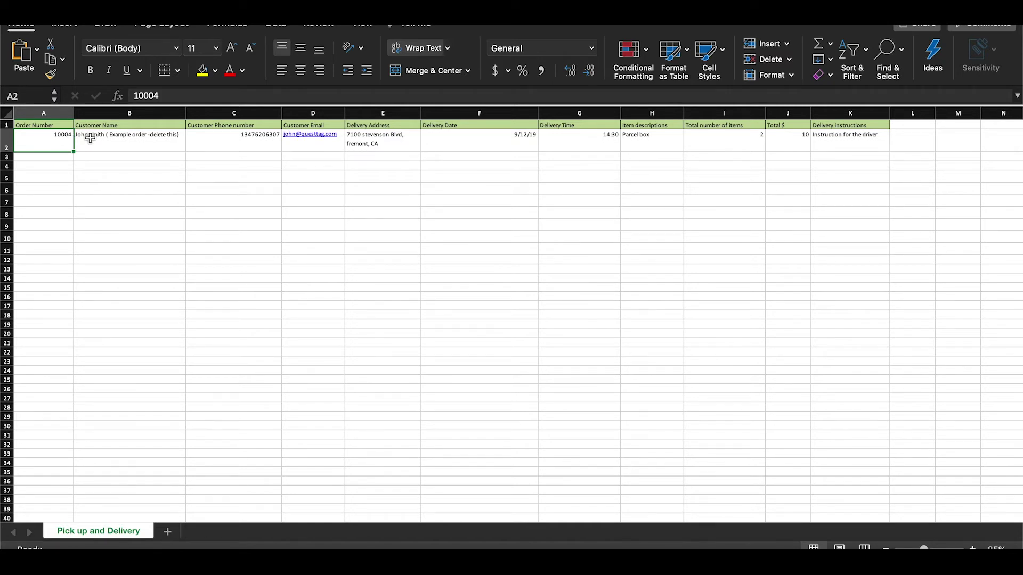
pyautogui.click(103, 148)
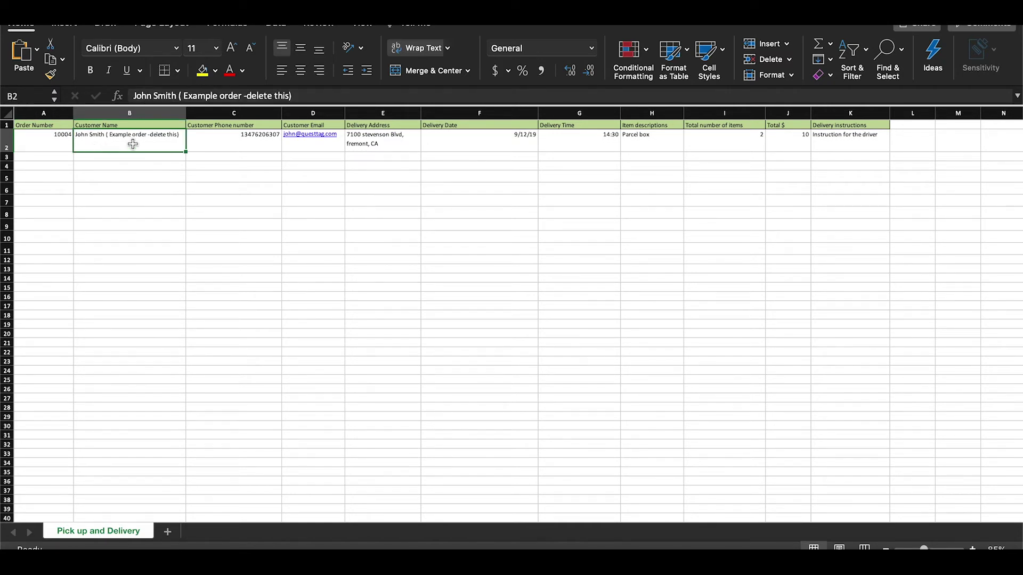
pyautogui.click(303, 147)
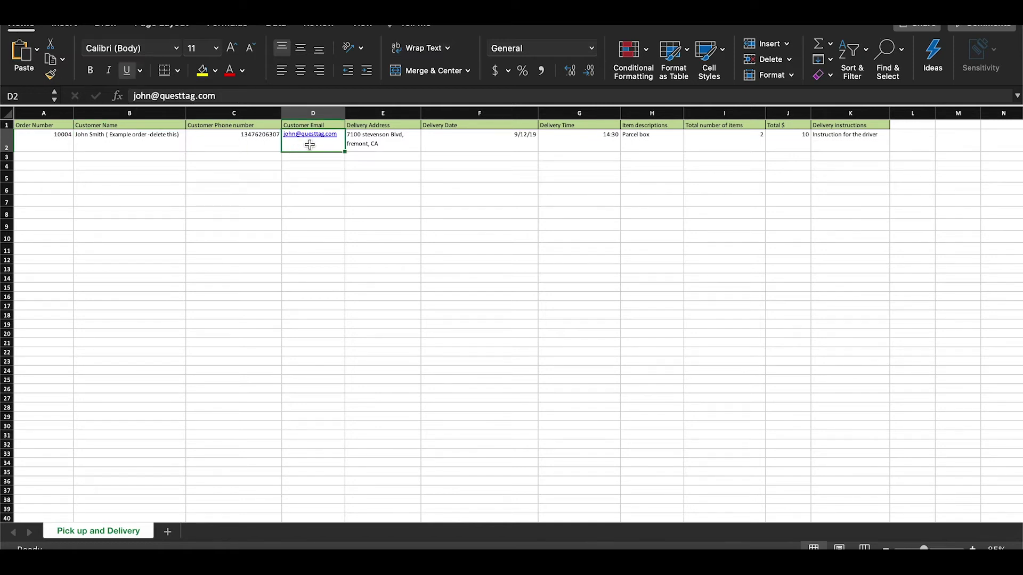
pyautogui.press('Delete')
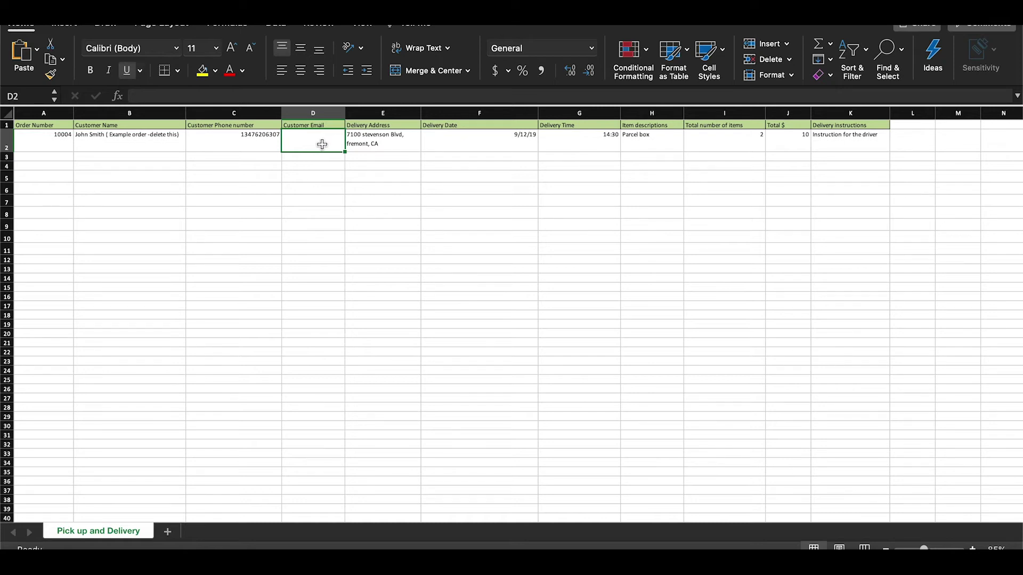
pyautogui.click(386, 142)
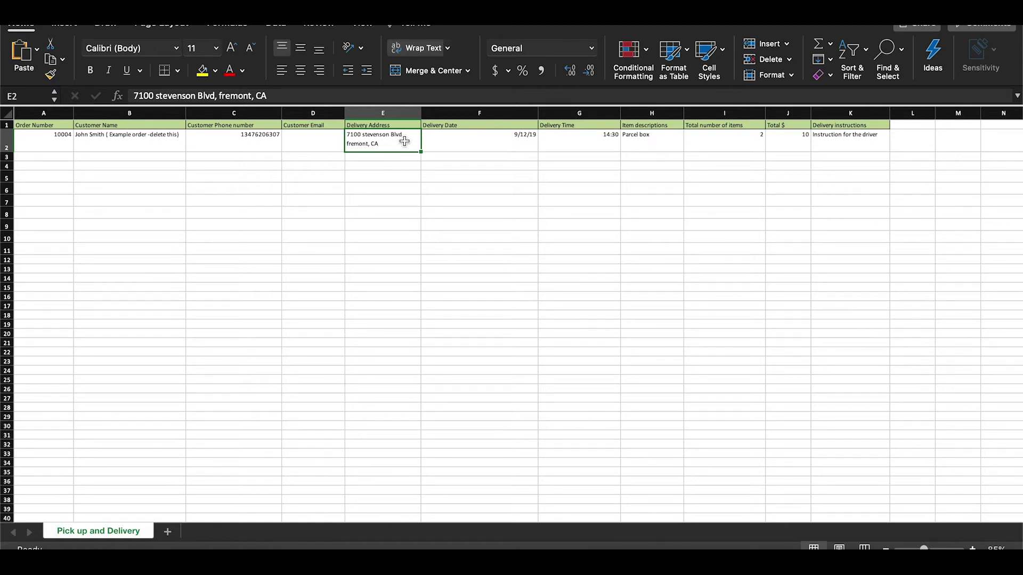
pyautogui.click(475, 140)
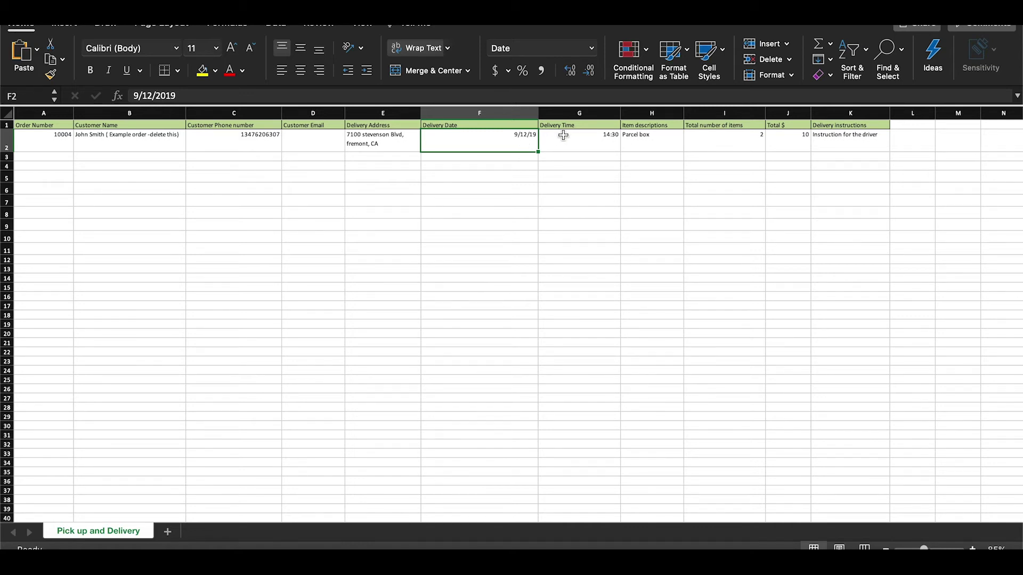
pyautogui.click(582, 141)
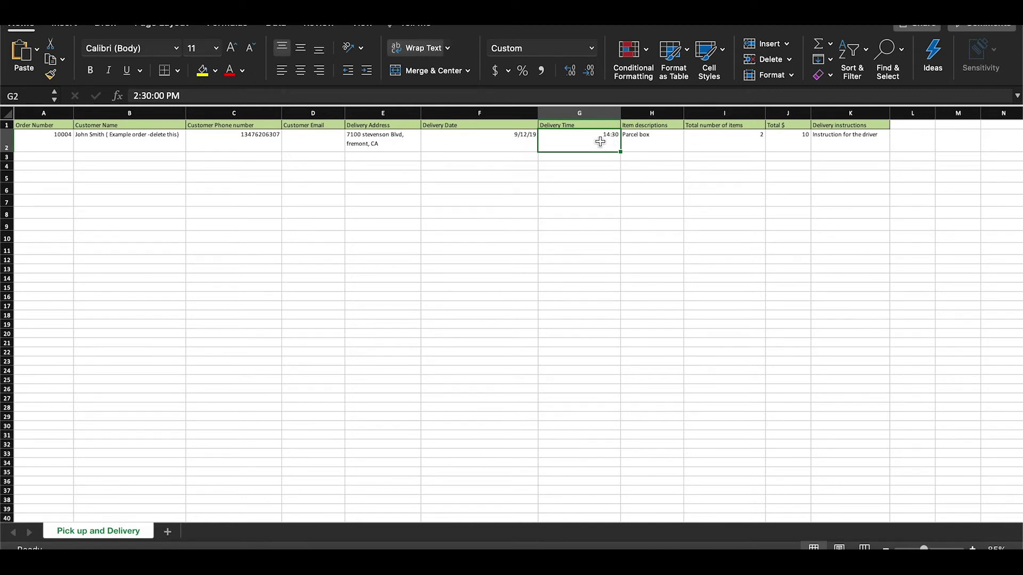
pyautogui.press('Delete')
pyautogui.doubleClick(599, 143)
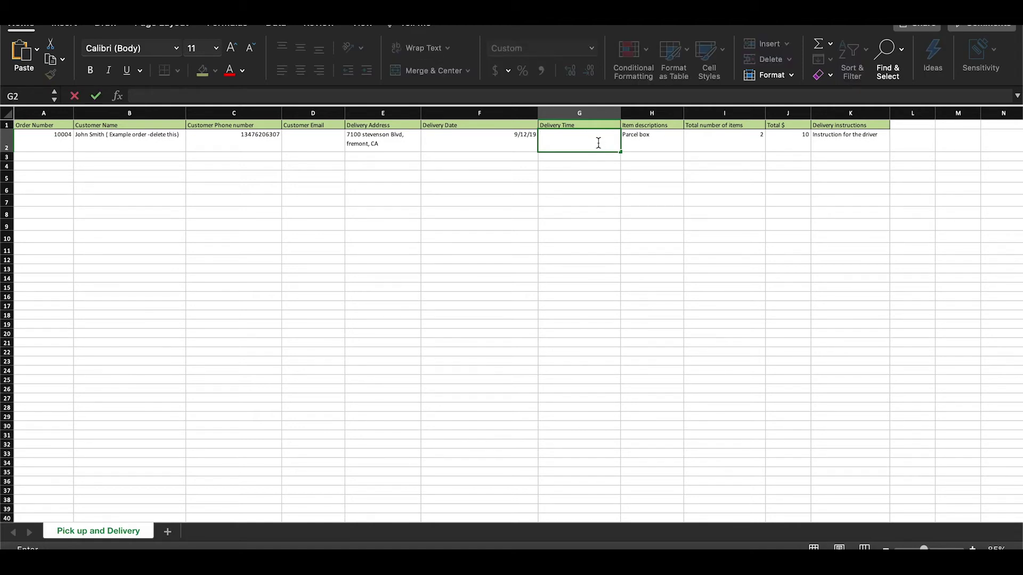
pyautogui.write('17:00')
pyautogui.press('Return')
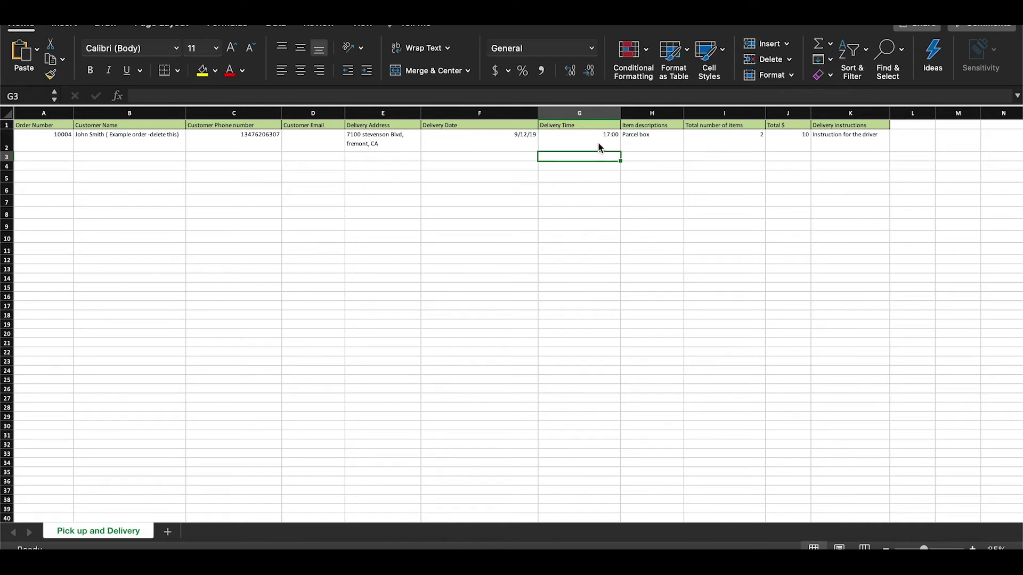
pyautogui.click(598, 144)
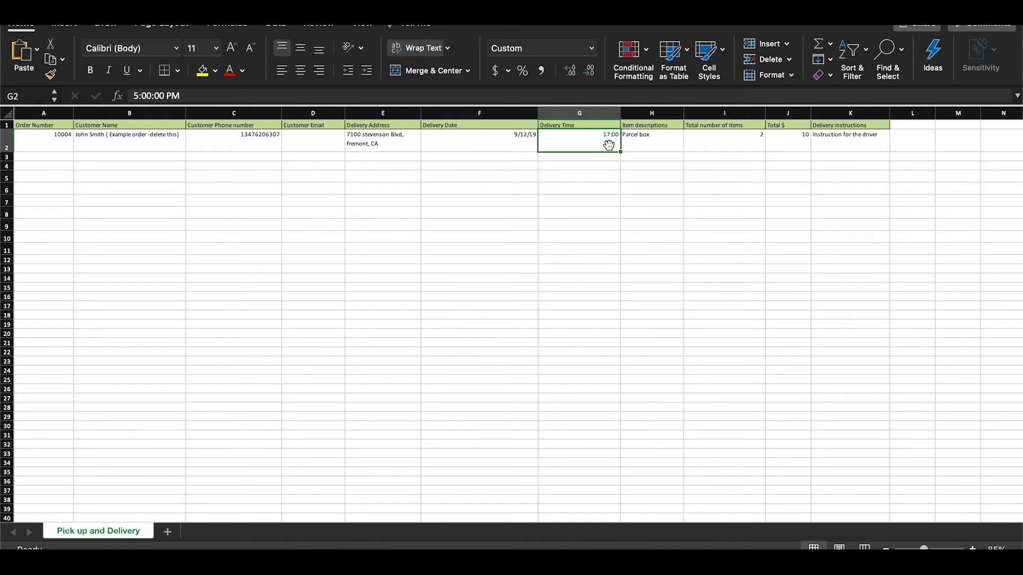
pyautogui.click(655, 145)
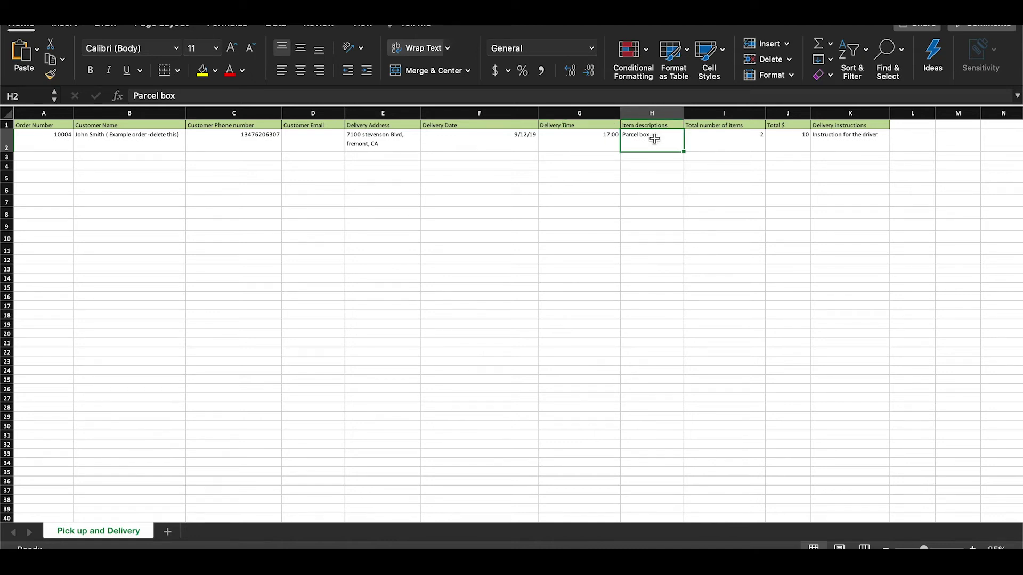
pyautogui.doubleClick(655, 139)
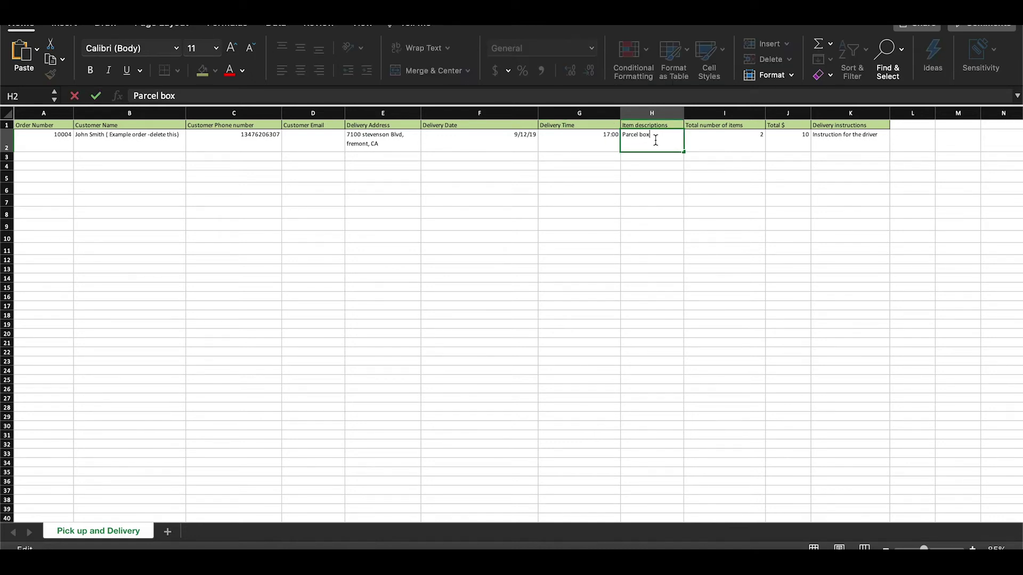
pyautogui.press('BackSpace')
pyautogui.press('BackSpace')
pyautogui.press('BackSpace')
pyautogui.press('BackSpace')
pyautogui.press('BackSpace')
pyautogui.press('BackSpace')
pyautogui.press('BackSpace')
pyautogui.press('BackSpace')
pyautogui.press('BackSpace')
pyautogui.press('BackSpace')
pyautogui.write('Meal Prep')
pyautogui.press('Return')
pyautogui.click(653, 143)
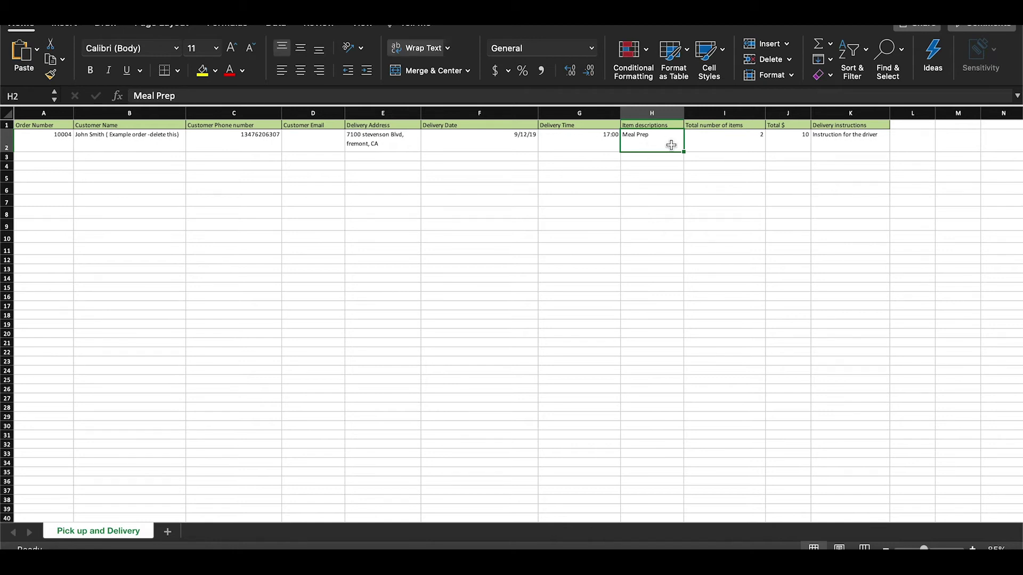
pyautogui.click(723, 141)
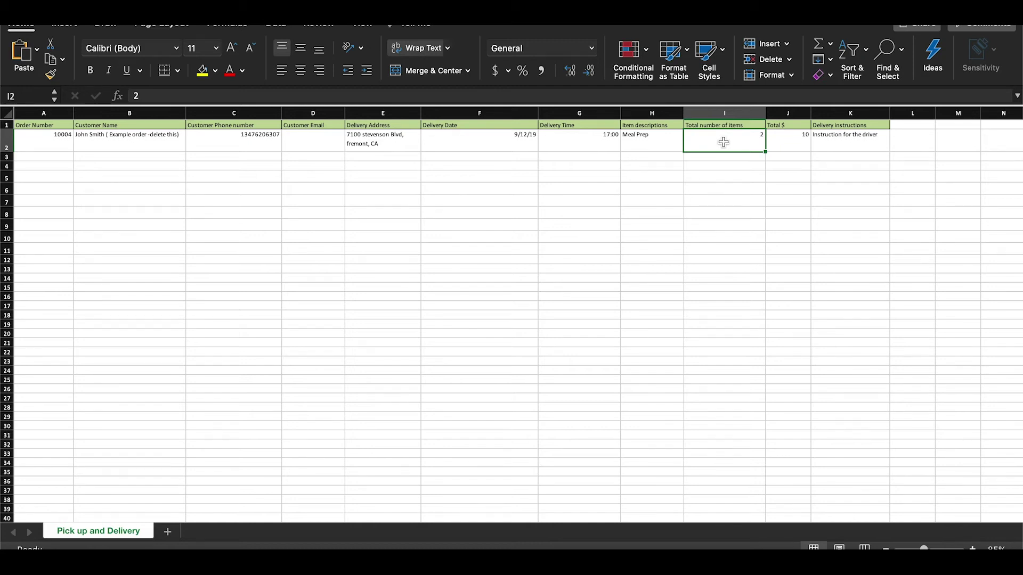
pyautogui.click(794, 140)
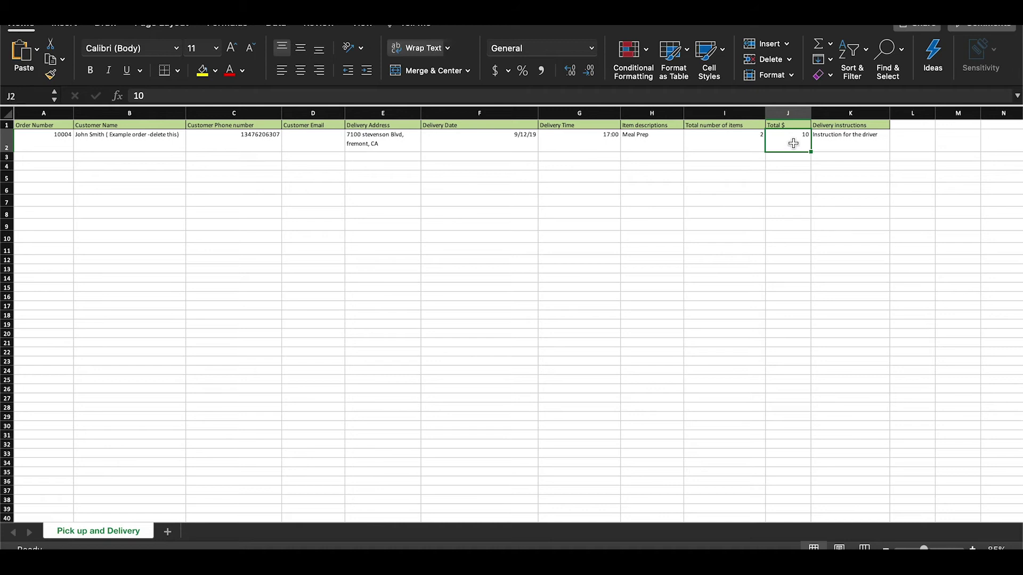
# Step: Enter delivery instructions 'Call me when you arrive' in K3 and 'Apt 3' in K4
pyautogui.click(838, 141)
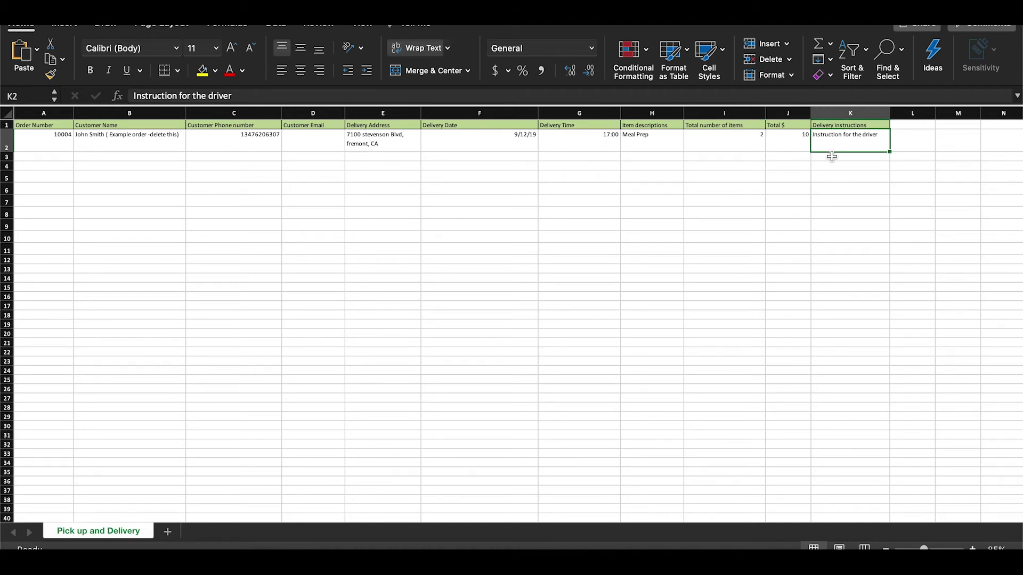
pyautogui.doubleClick(832, 157)
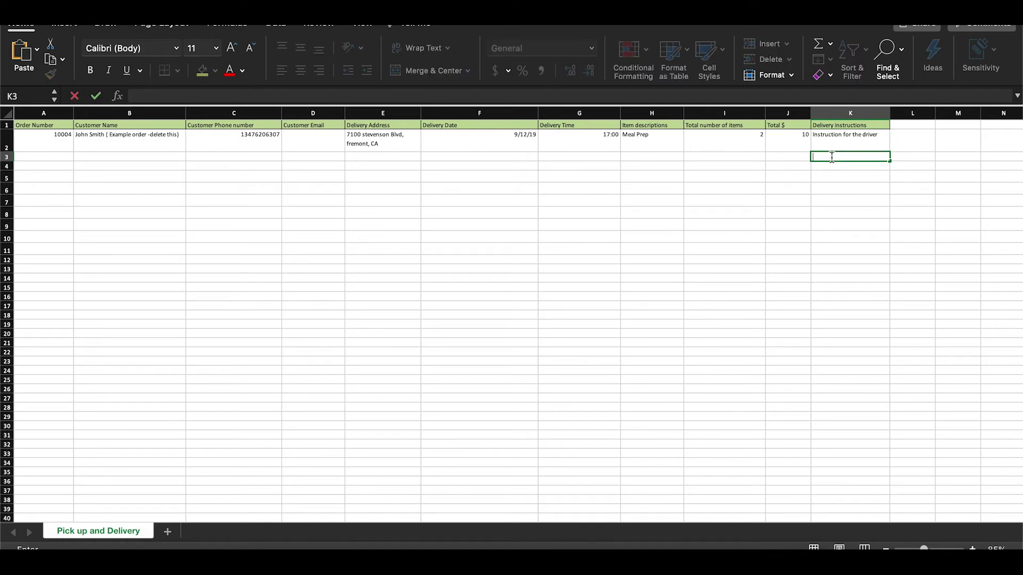
pyautogui.write('Call me when y')
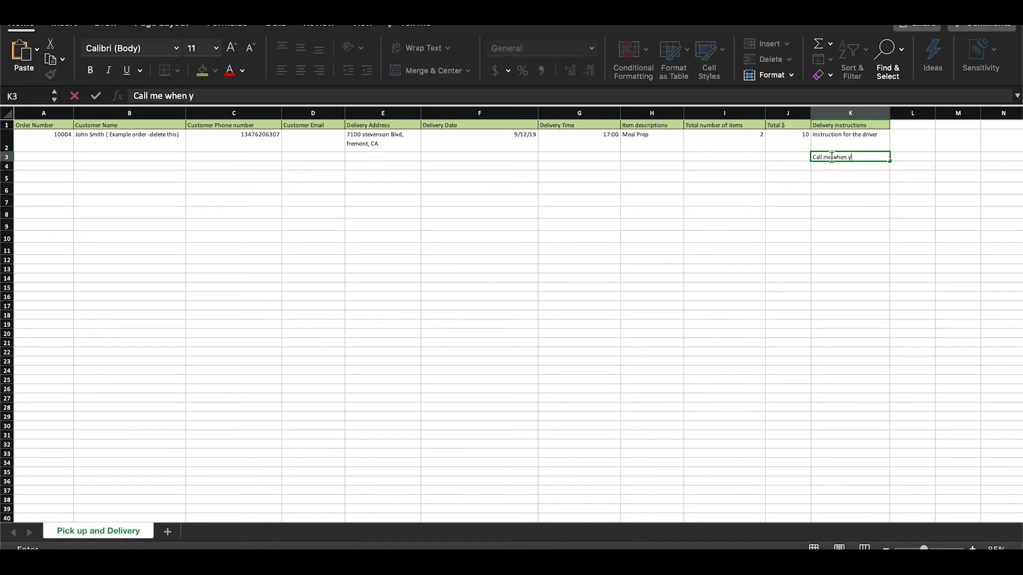
pyautogui.write('ou arrive')
pyautogui.click(833, 166)
pyautogui.write('Apt')
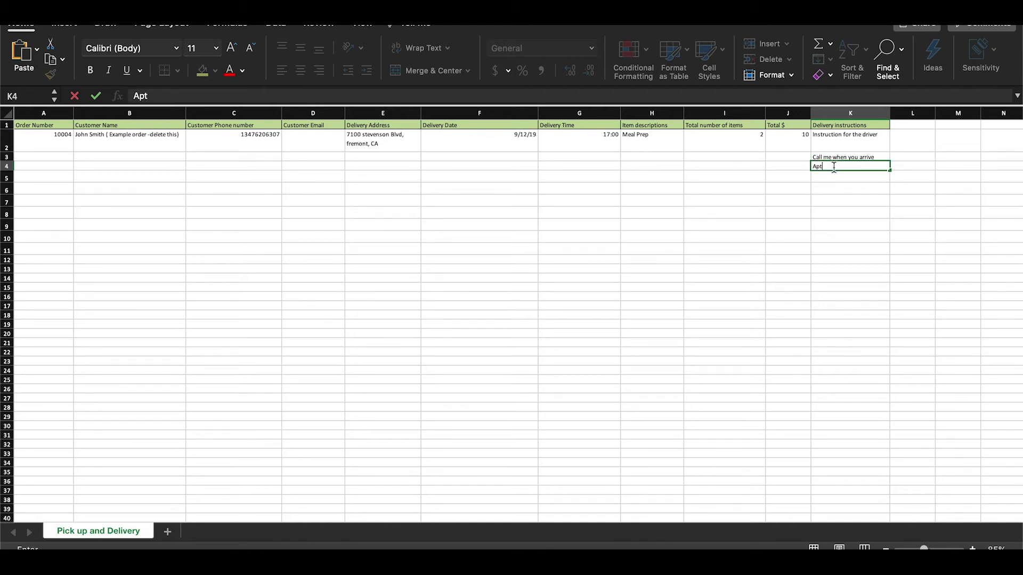
pyautogui.write('3')
pyautogui.press('BackSpace')
pyautogui.write('3')
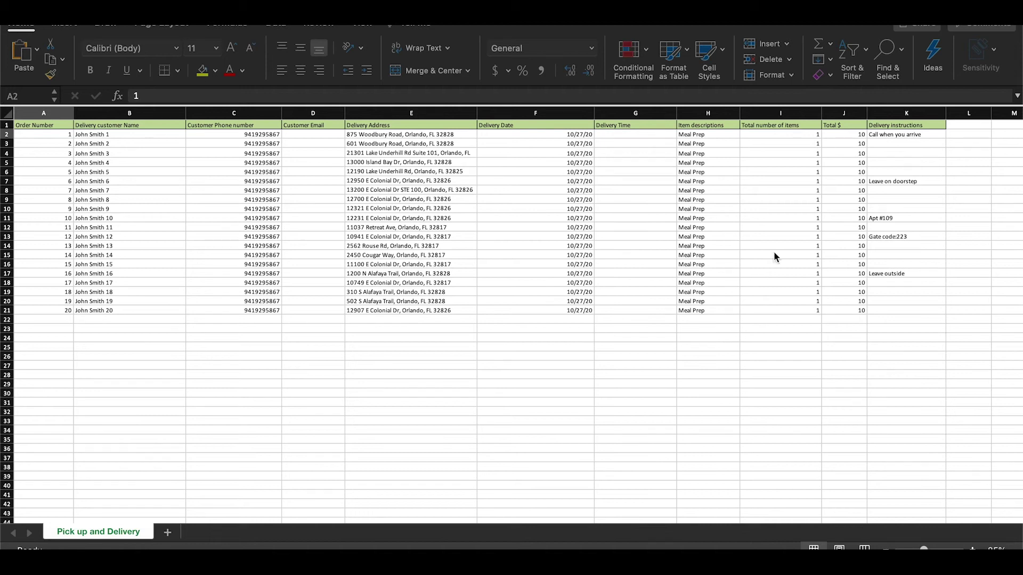
# Step: Clear I2:I3 and re-enter 1 as the item count for both orders
pyautogui.click(797, 133)
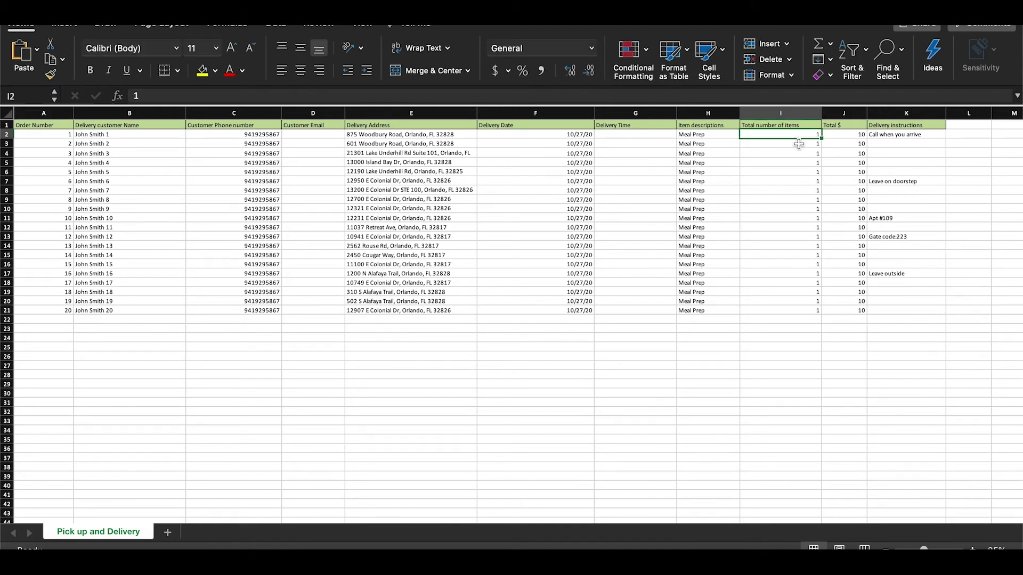
pyautogui.moveTo(798, 134); pyautogui.dragTo(799, 144)
pyautogui.press('Delete')
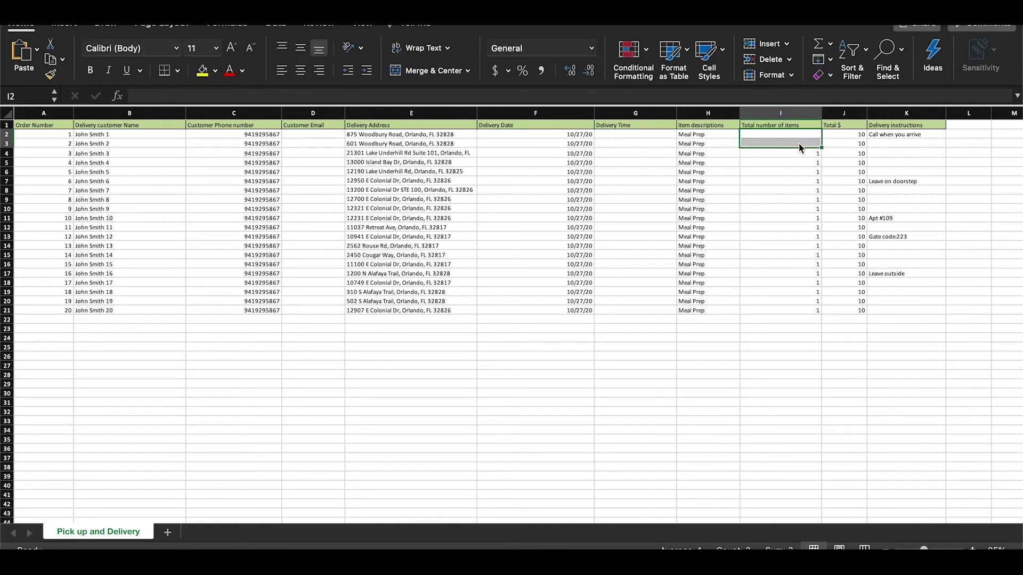
pyautogui.click(785, 135)
pyautogui.click(784, 144)
pyautogui.click(784, 162)
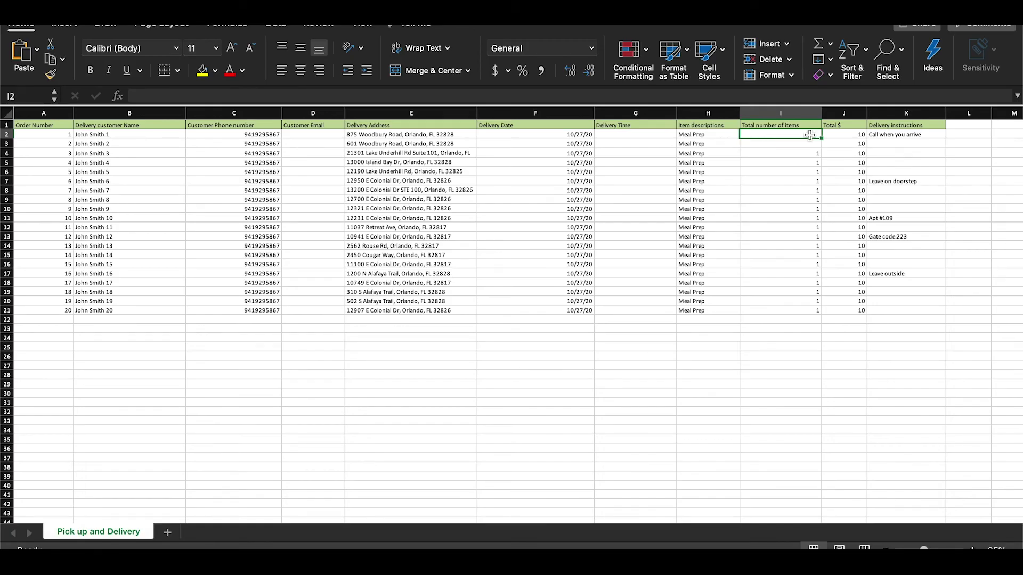
pyautogui.write('1')
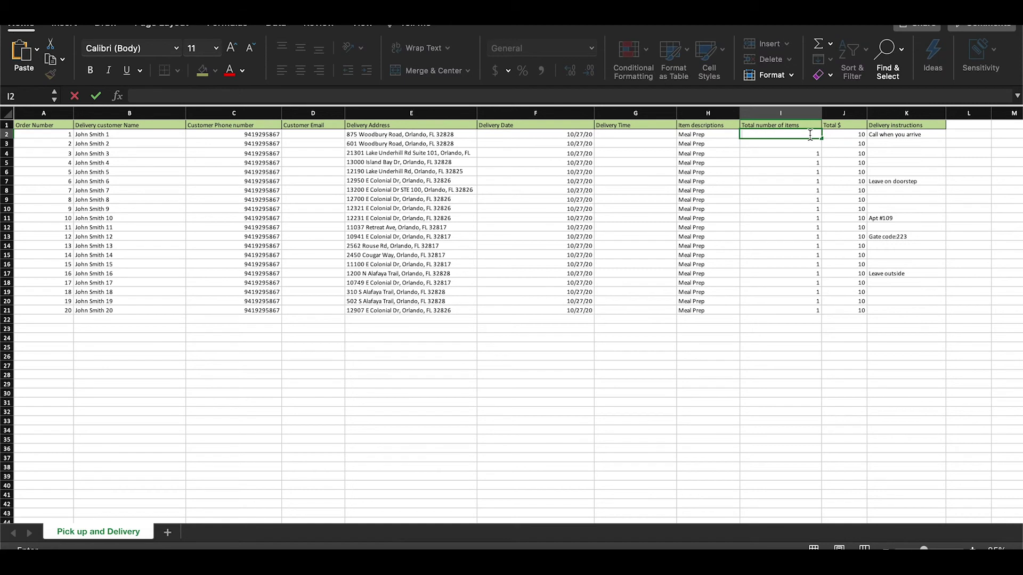
pyautogui.click(801, 143)
pyautogui.write('1')
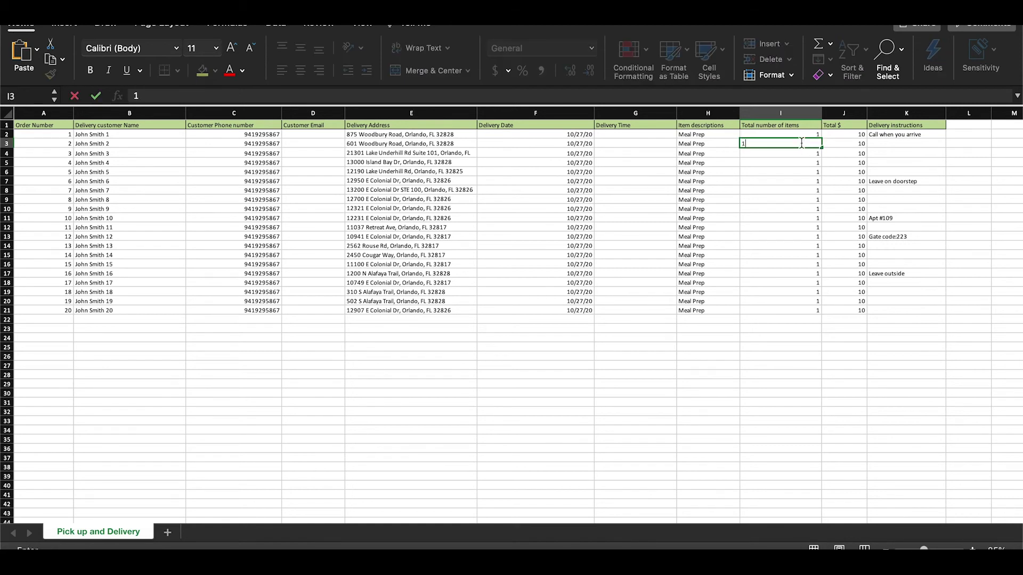
pyautogui.click(805, 150)
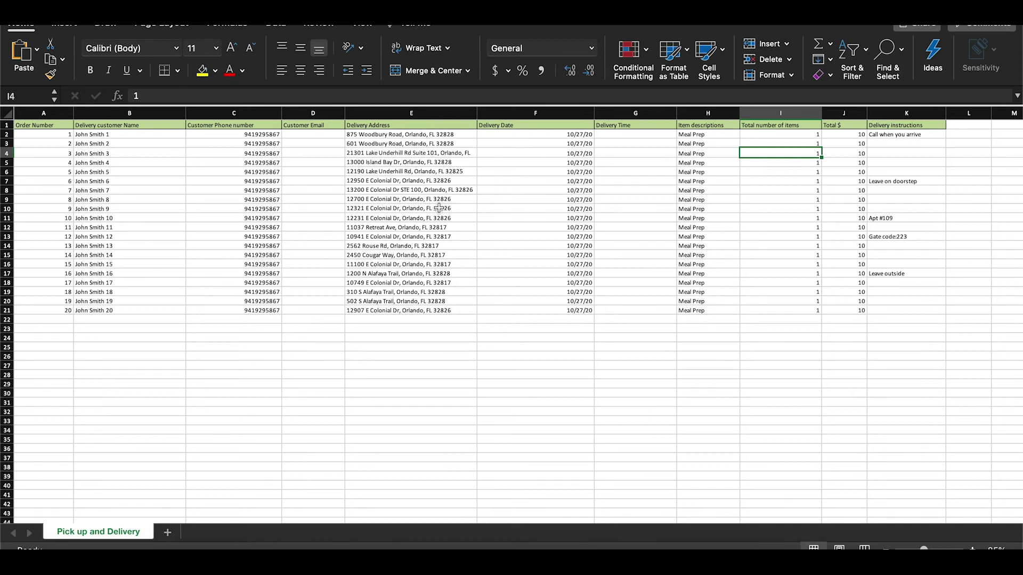
pyautogui.click(531, 135)
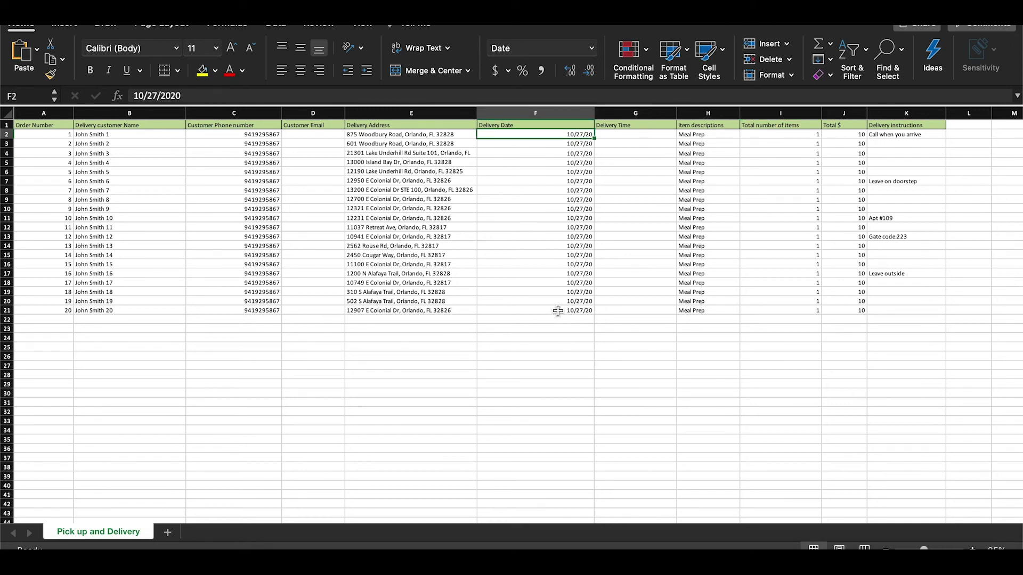
# Step: Clear the delivery dates in F4:F21
pyautogui.click(555, 154)
pyautogui.keyDown('shift'); pyautogui.click(566, 311); pyautogui.keyUp('shift')
pyautogui.press('Delete')
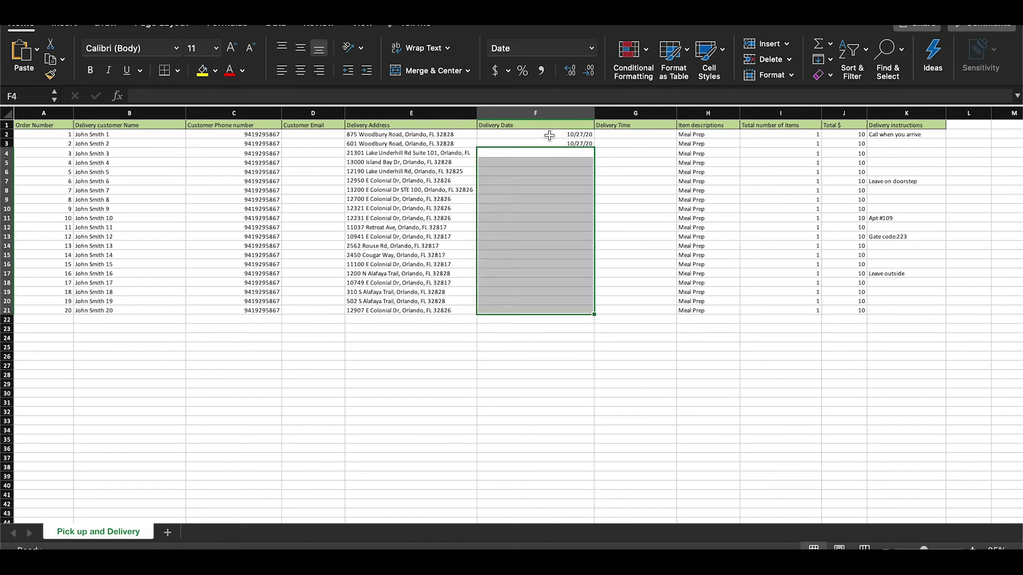
# Step: Fill the 10/27/20 date from F2:F3 down through F21
pyautogui.click(547, 134)
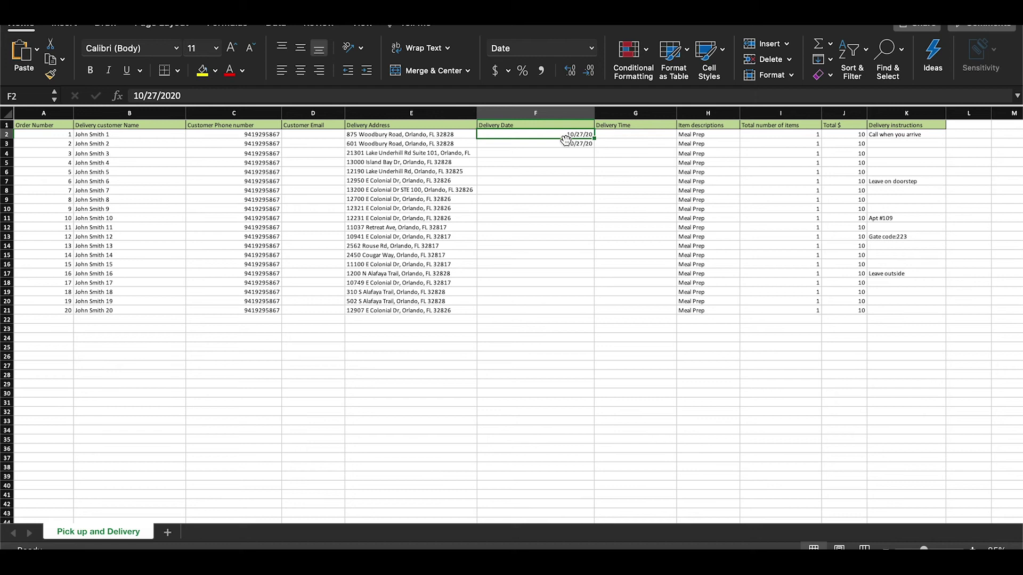
pyautogui.doubleClick(560, 135)
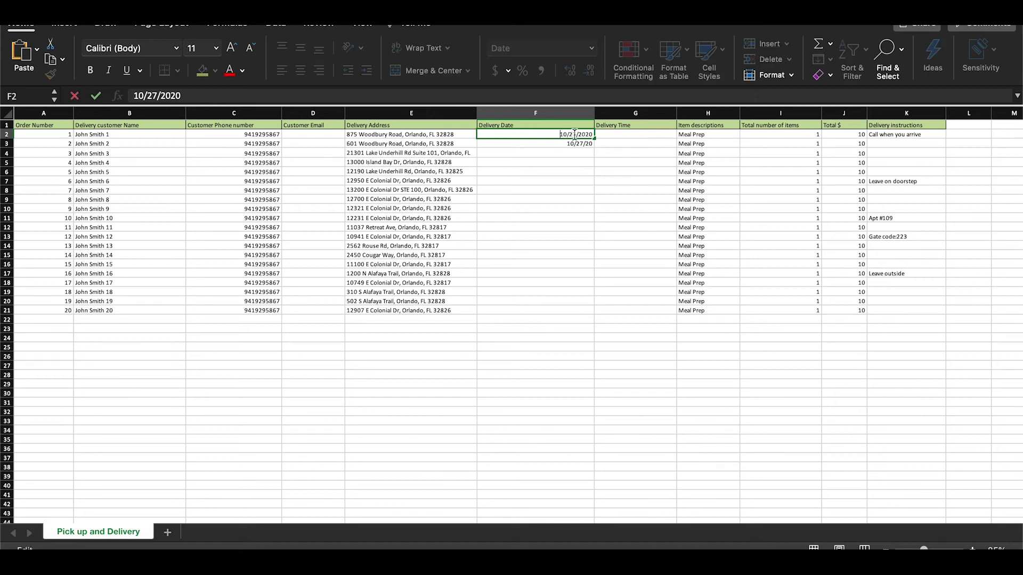
pyautogui.doubleClick(563, 144)
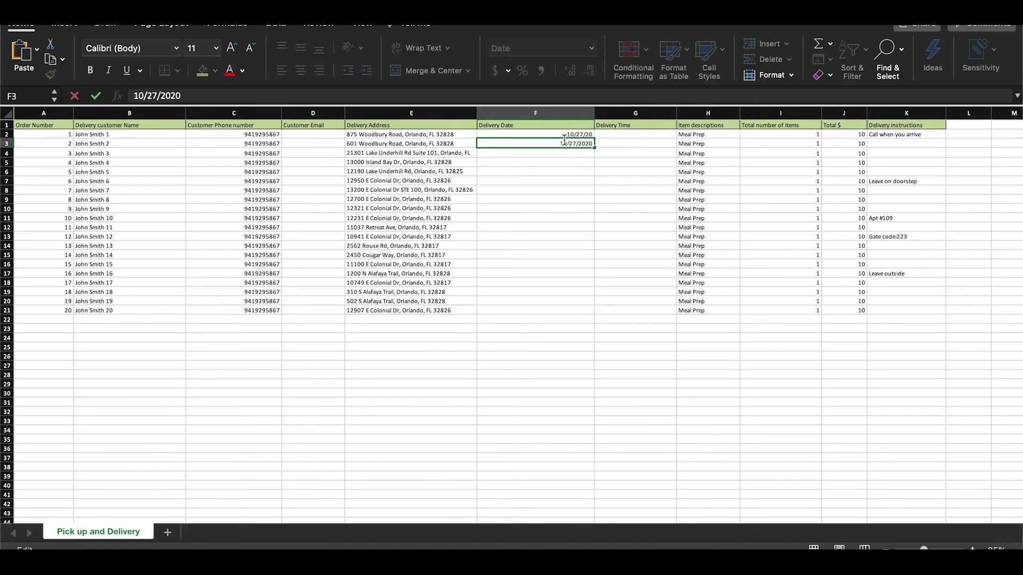
pyautogui.click(554, 134)
pyautogui.click(555, 142)
pyautogui.click(555, 133)
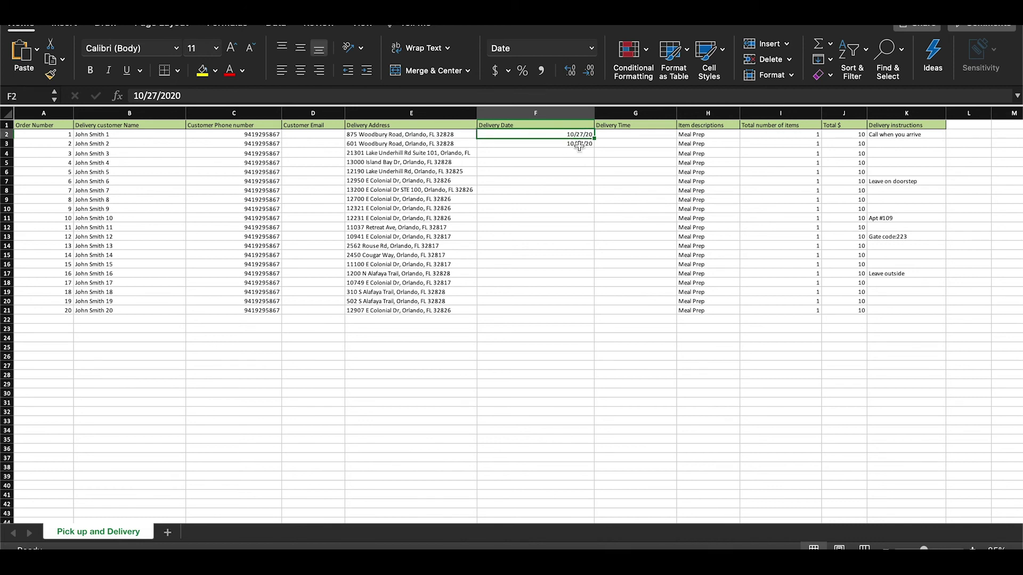
pyautogui.keyDown('shift'); pyautogui.click(580, 143); pyautogui.keyUp('shift')
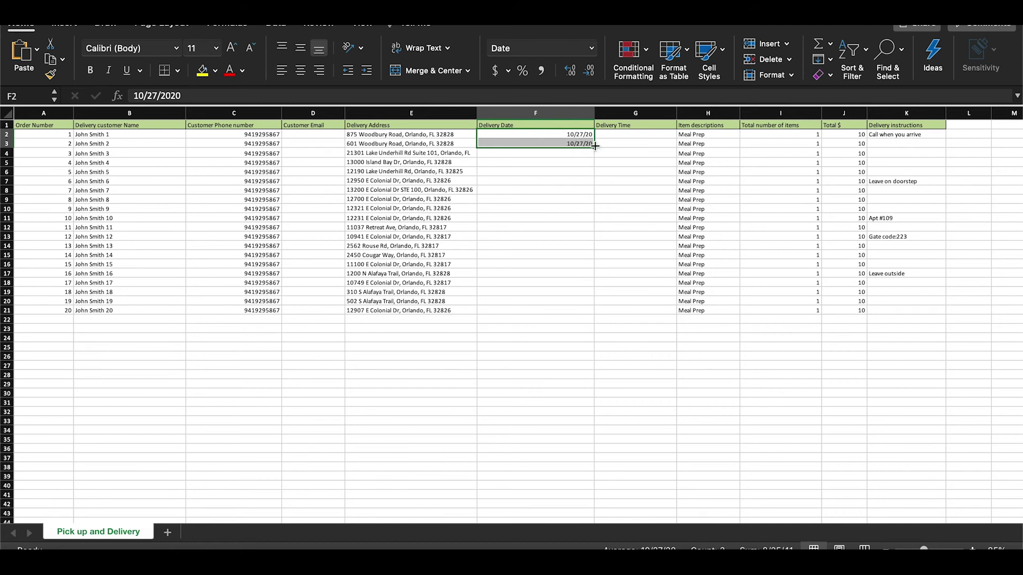
pyautogui.moveTo(593, 149); pyautogui.dragTo(601, 312)
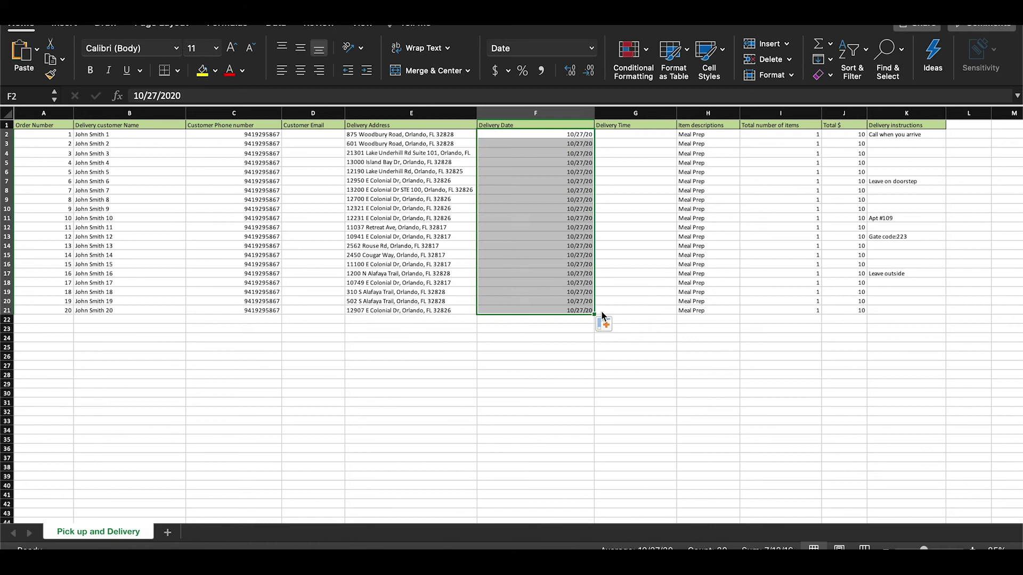
pyautogui.click(556, 160)
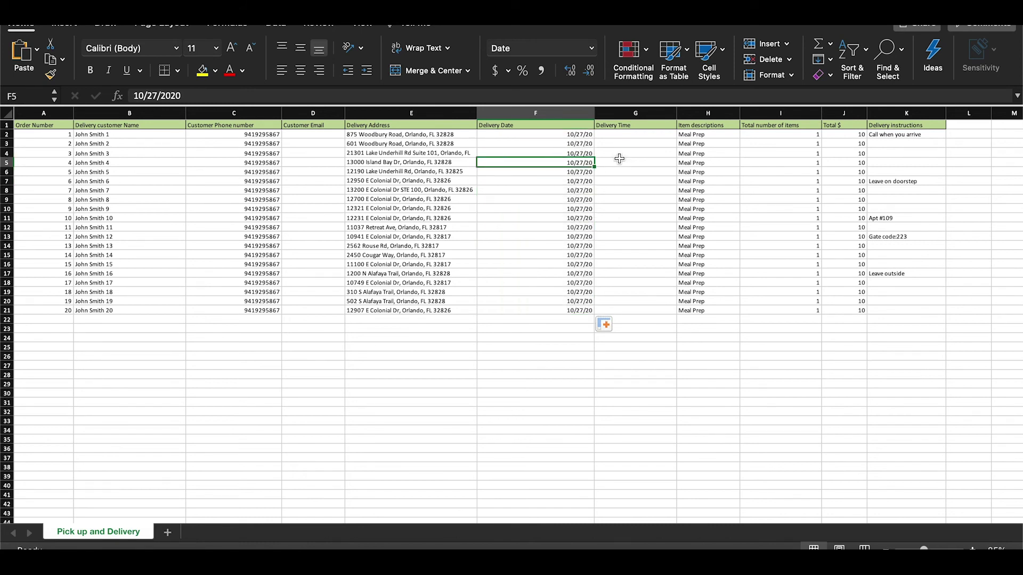
pyautogui.click(587, 135)
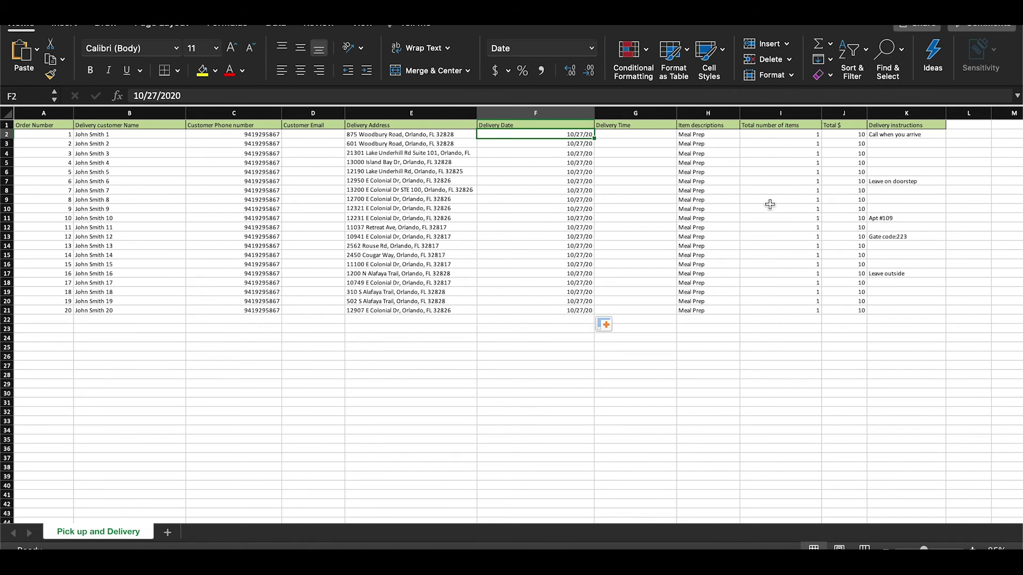
# Step: Clear H4:H21, then fill Meal Prep from H2:H3 down to row 21
pyautogui.click(727, 133)
pyautogui.click(720, 155)
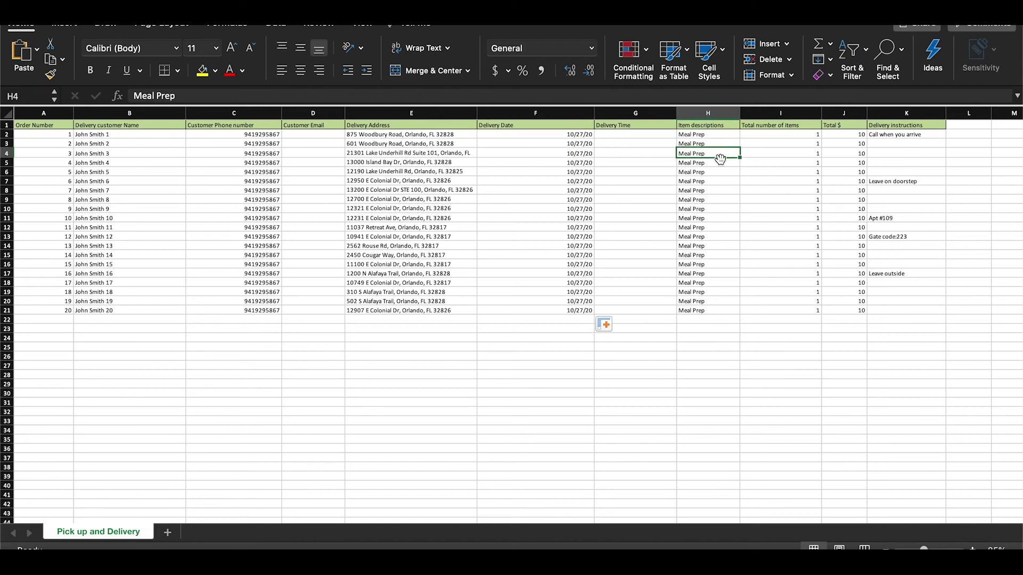
pyautogui.keyDown('shift'); pyautogui.click(720, 313); pyautogui.keyUp('shift')
pyautogui.press('Delete')
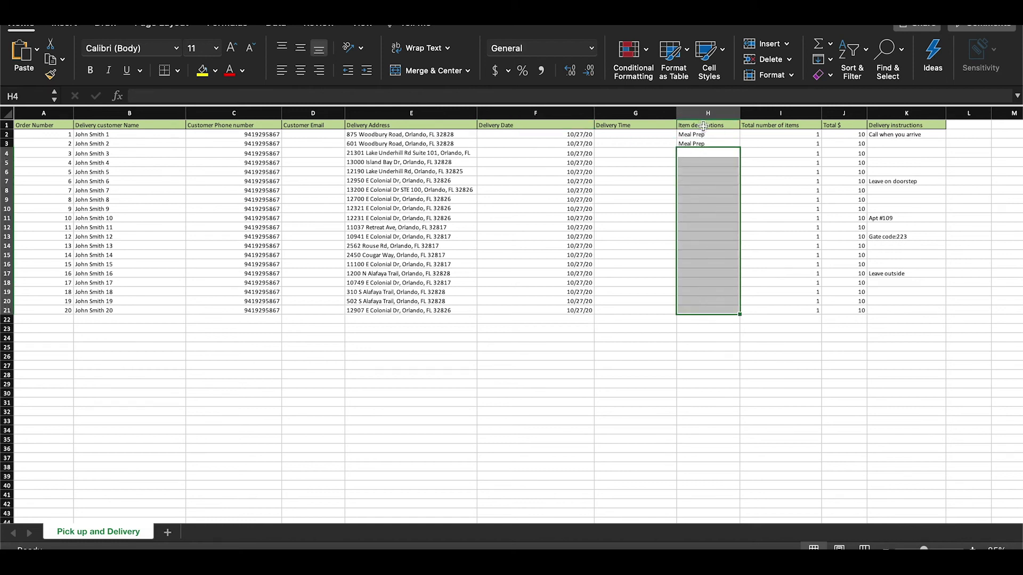
pyautogui.click(703, 135)
pyautogui.keyDown('shift'); pyautogui.click(704, 142); pyautogui.keyUp('shift')
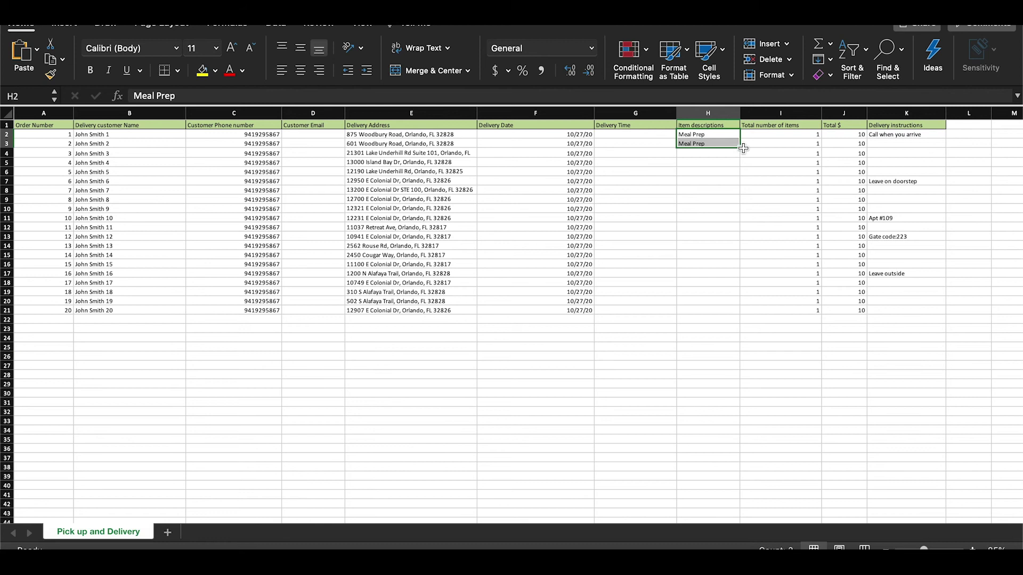
pyautogui.moveTo(740, 148); pyautogui.dragTo(751, 313)
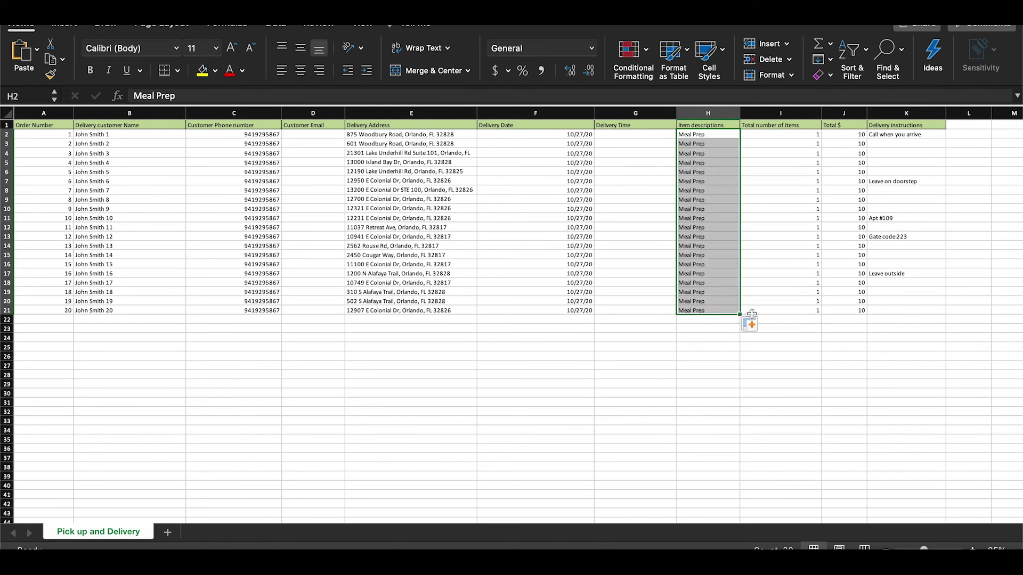
pyautogui.click(799, 134)
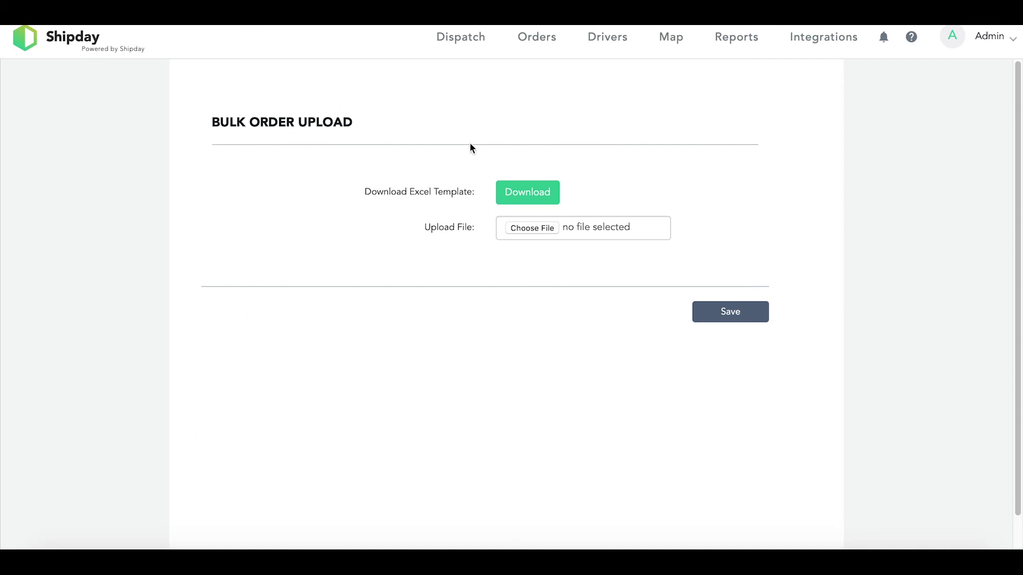
# Step: Upload Bulk Order Form- Shipday.xlsx via Excel Upload and view the 20 new orders
pyautogui.click(546, 42)
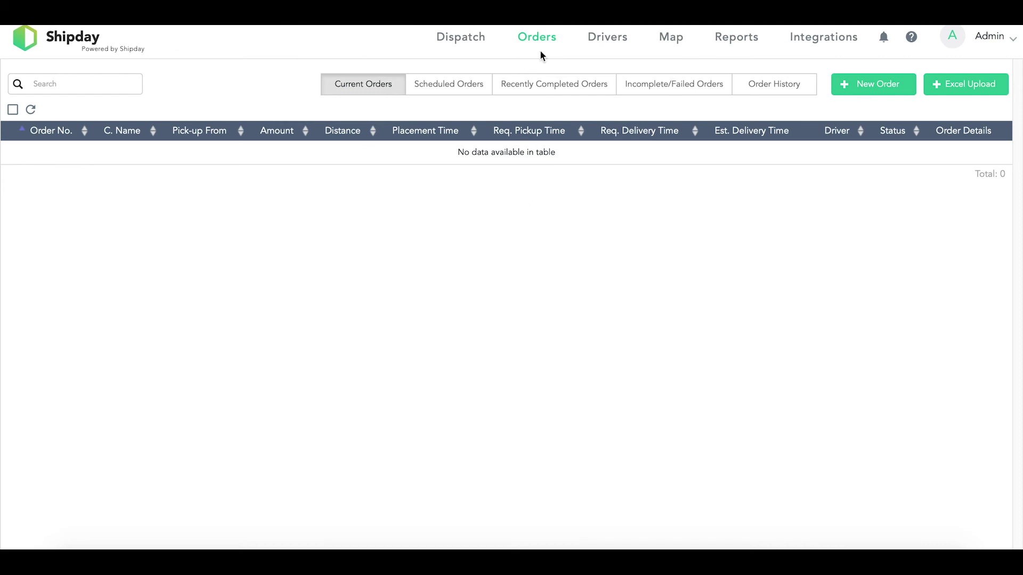
pyautogui.click(972, 94)
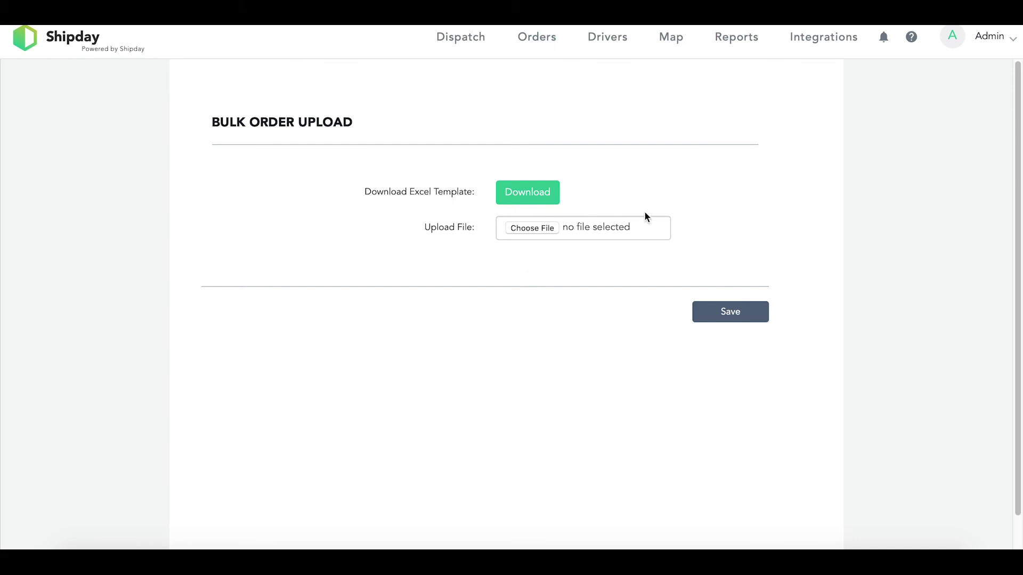
pyautogui.click(533, 228)
pyautogui.click(424, 133)
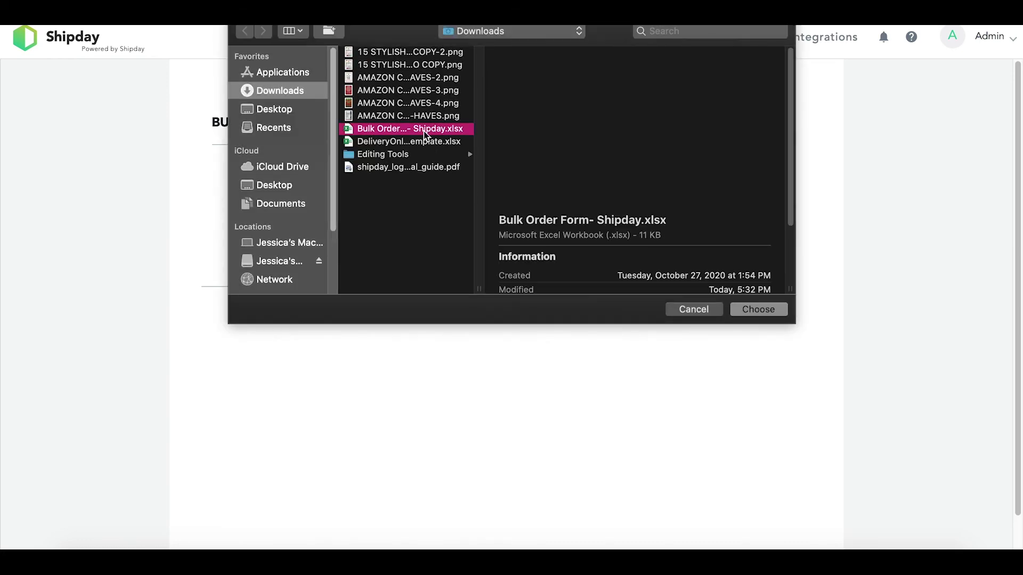
pyautogui.click(753, 309)
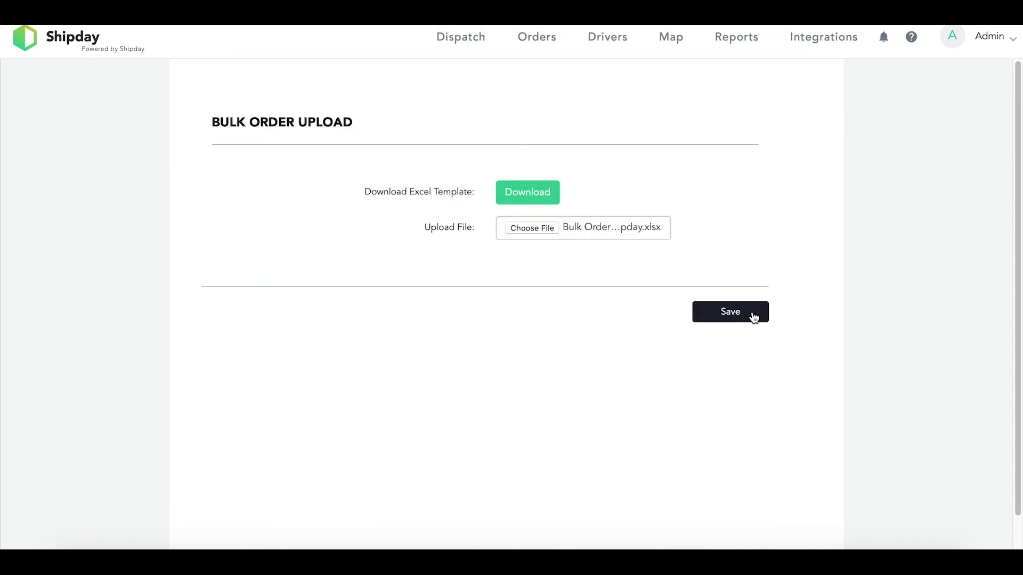
pyautogui.click(753, 316)
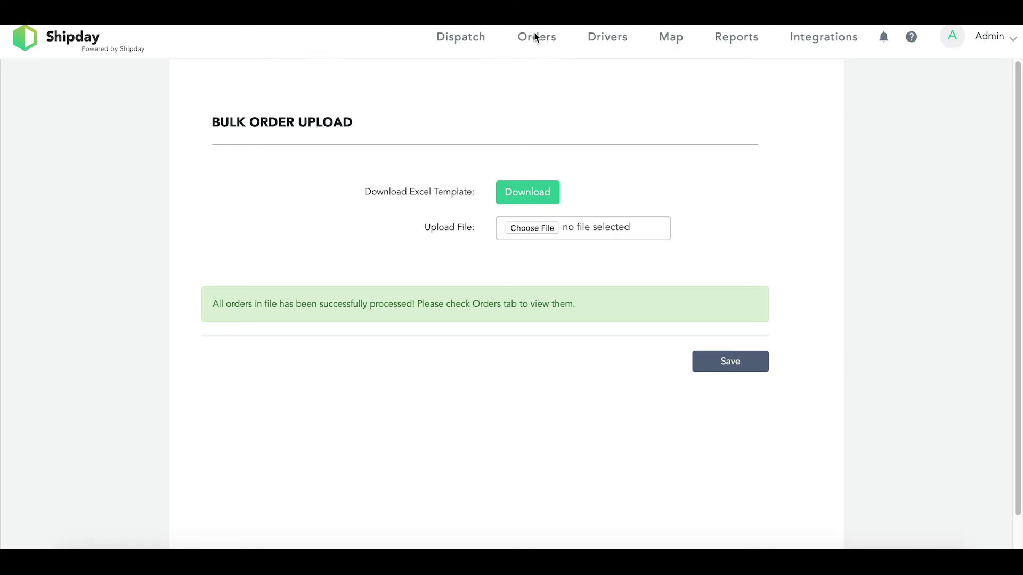
pyautogui.click(534, 36)
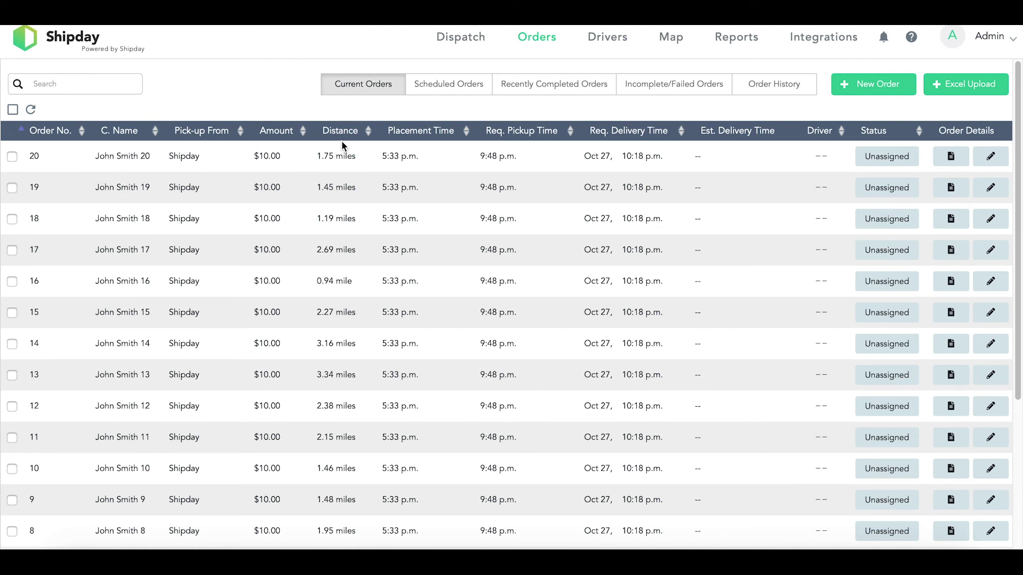
pyautogui.click(950, 158)
pyautogui.scroll(-2, 571, 298)
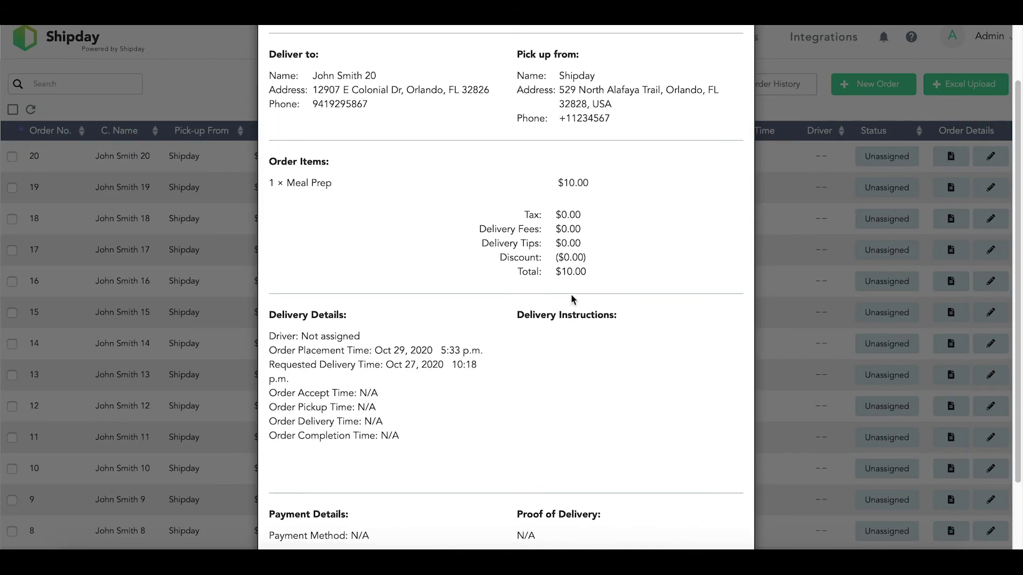
pyautogui.scroll(-2, 572, 298)
pyautogui.scroll(3, 612, 208)
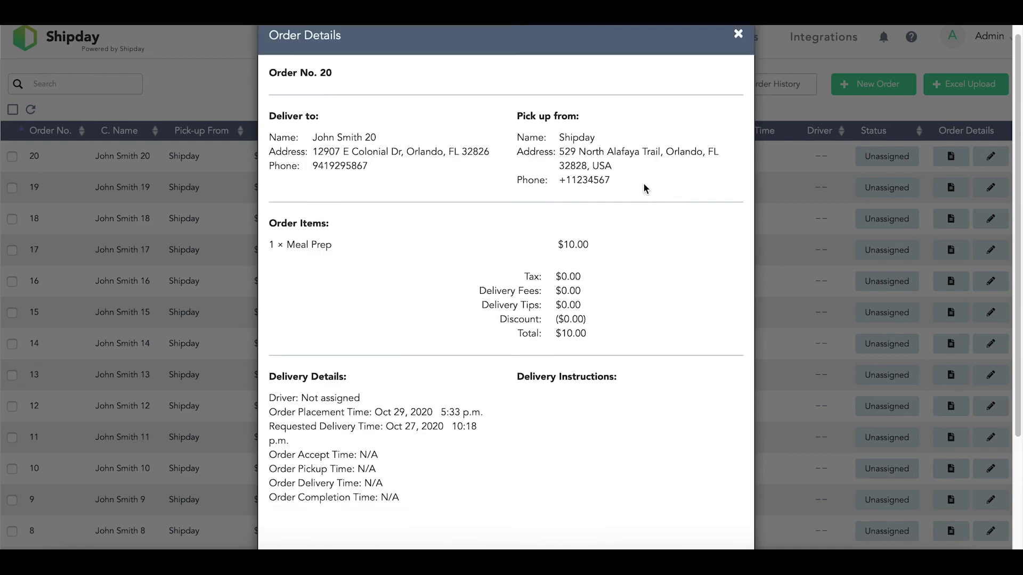
pyautogui.click(738, 55)
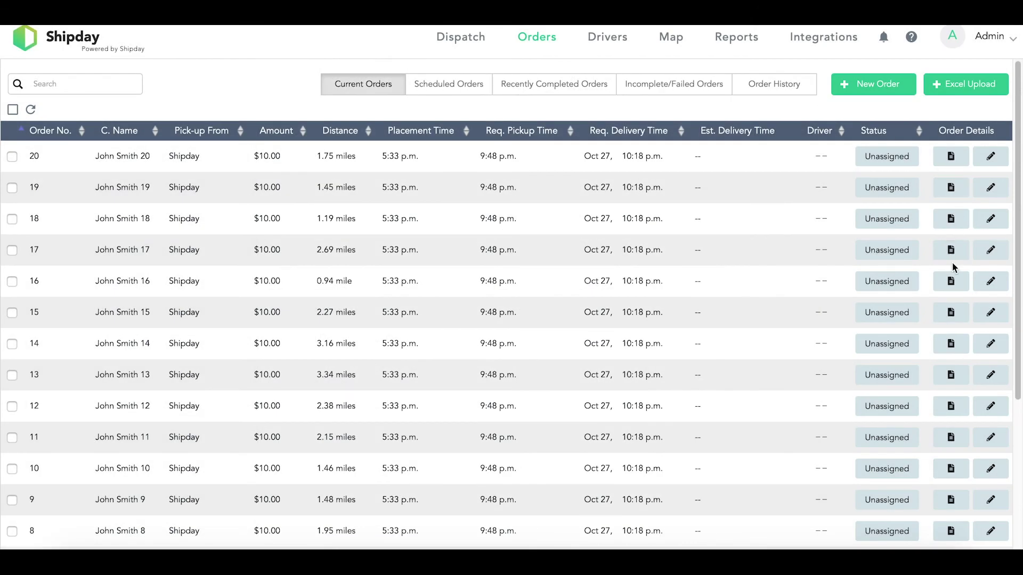
pyautogui.click(950, 281)
pyautogui.scroll(-3, 432, 307)
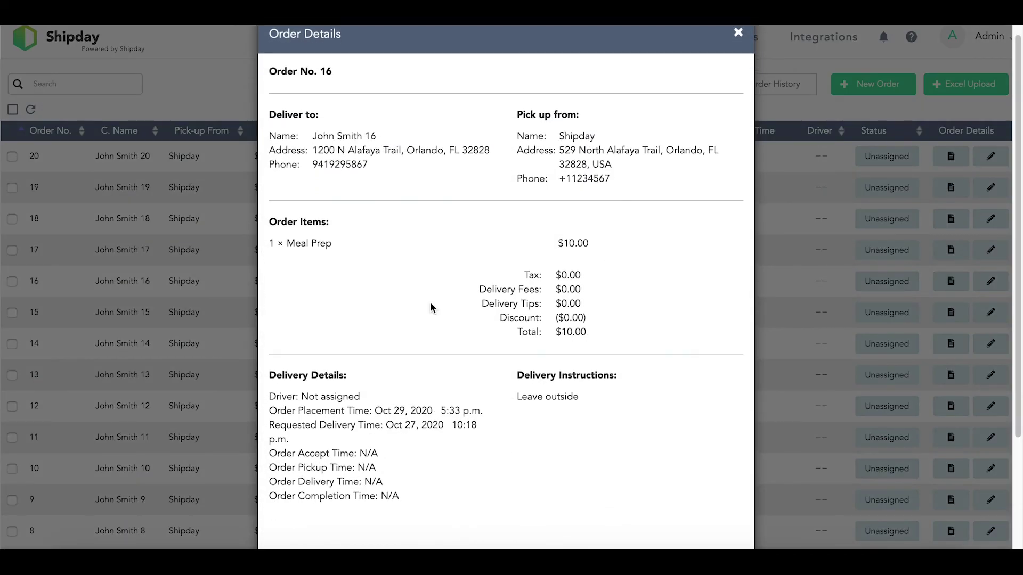
pyautogui.moveTo(586, 340); pyautogui.dragTo(515, 338)
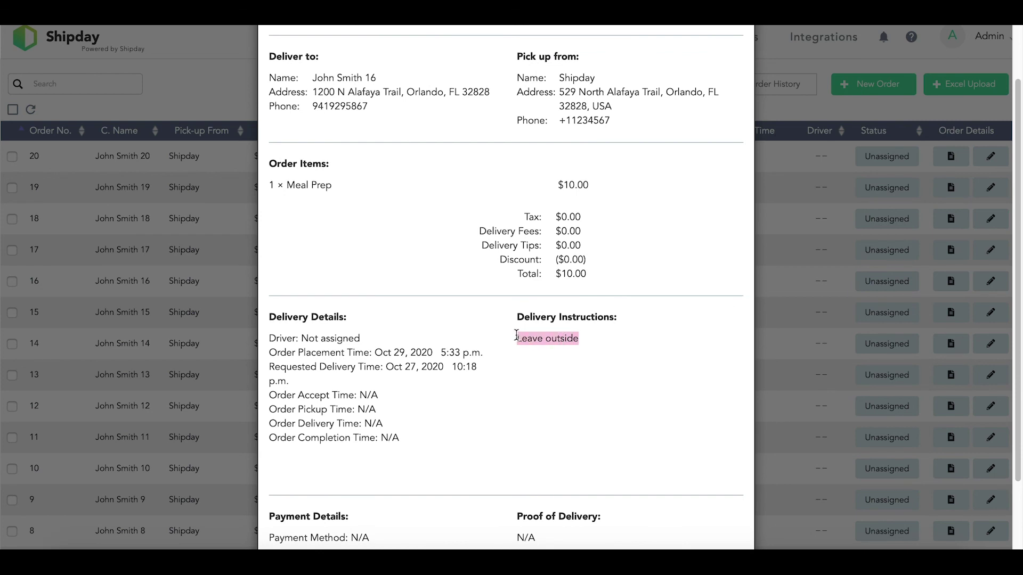
pyautogui.click(552, 384)
pyautogui.scroll(3, 660, 266)
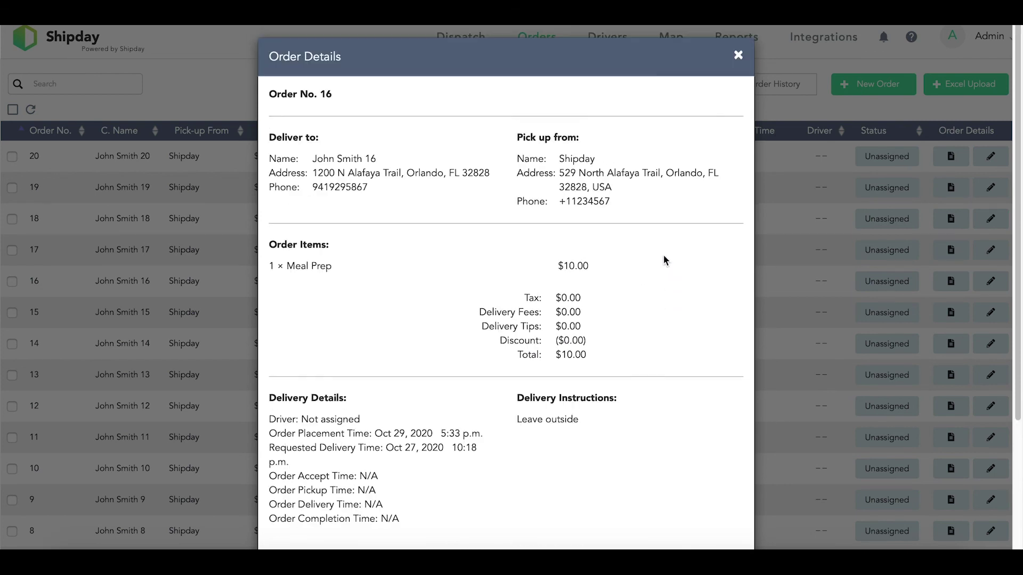
pyautogui.click(739, 56)
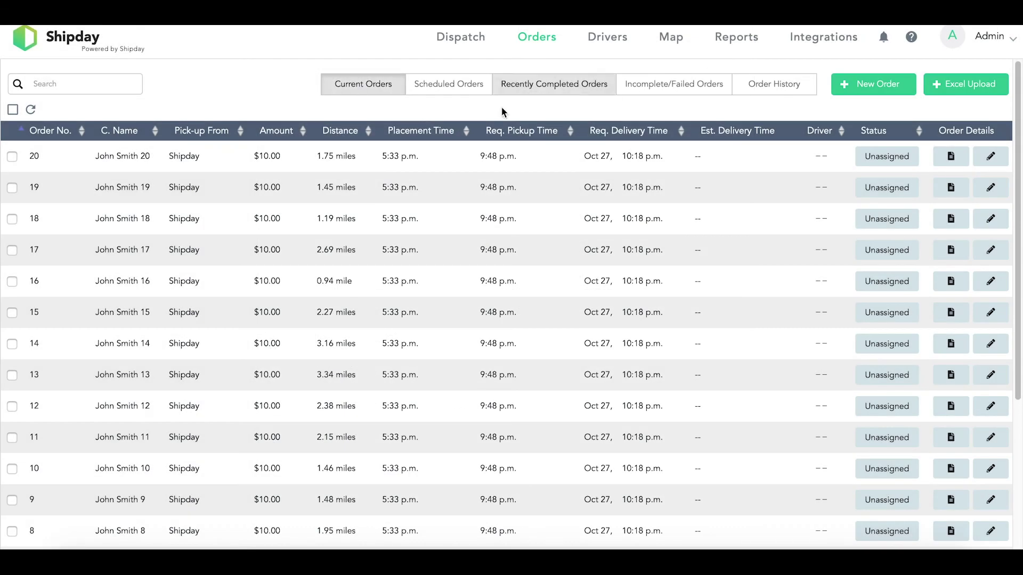
pyautogui.click(12, 110)
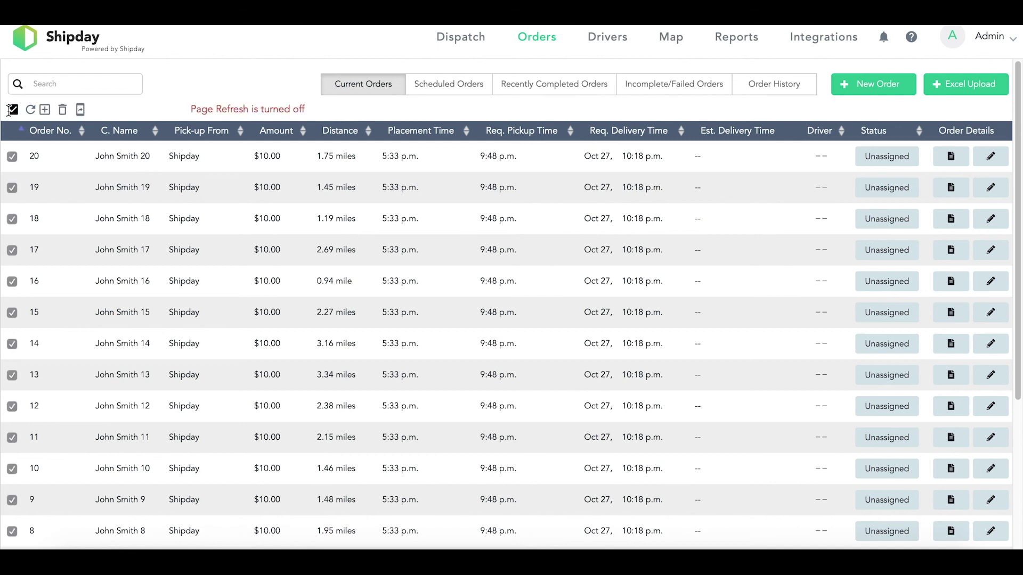
pyautogui.click(45, 110)
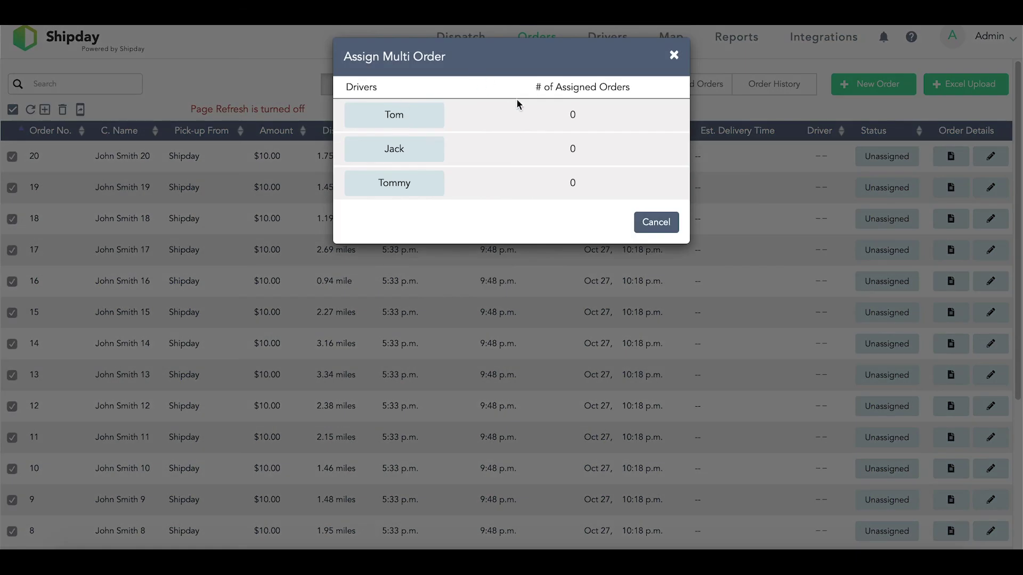
pyautogui.click(656, 222)
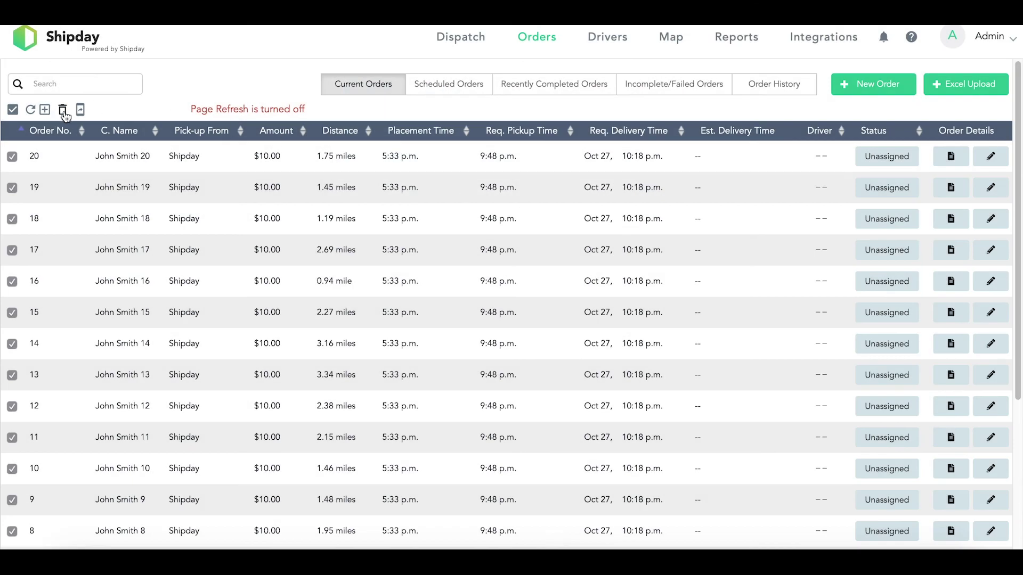
pyautogui.click(13, 110)
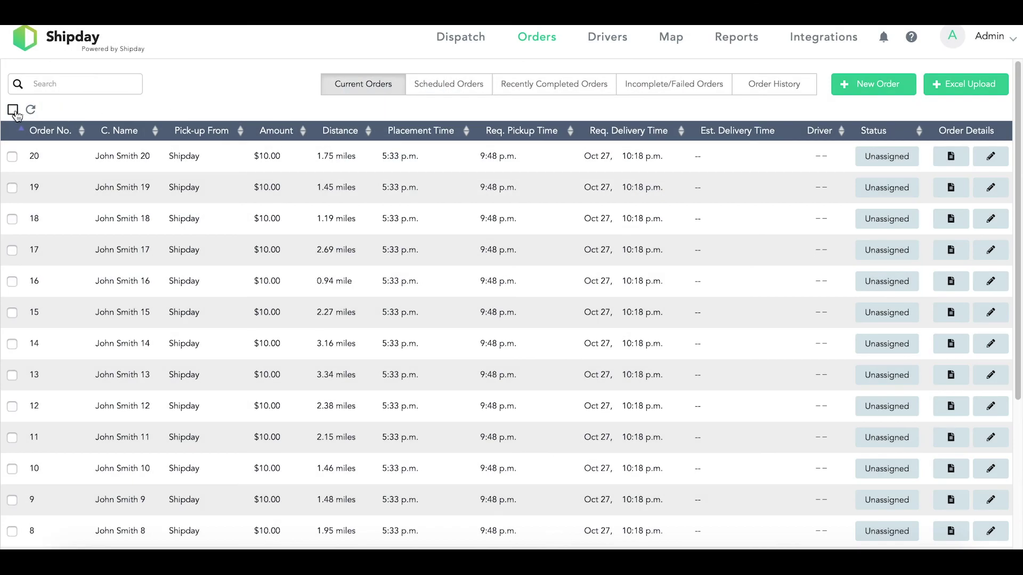
pyautogui.click(11, 157)
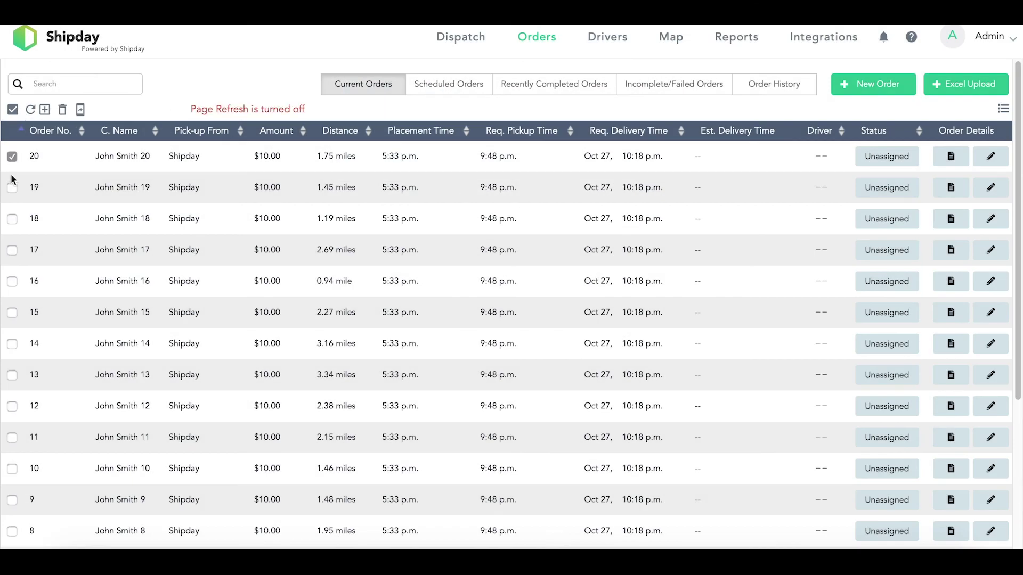
pyautogui.click(13, 220)
pyautogui.click(13, 282)
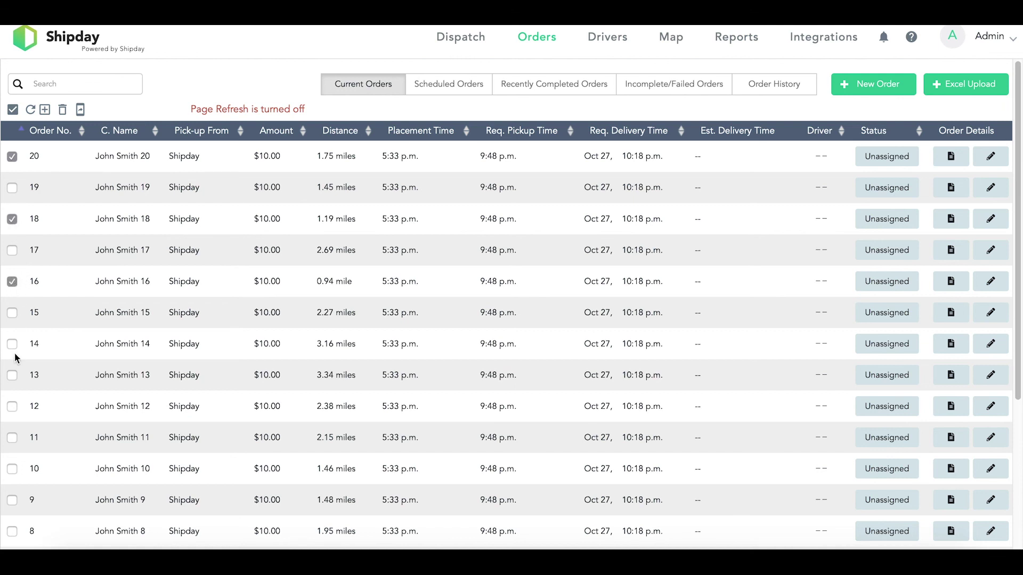
pyautogui.click(12, 345)
pyautogui.click(13, 111)
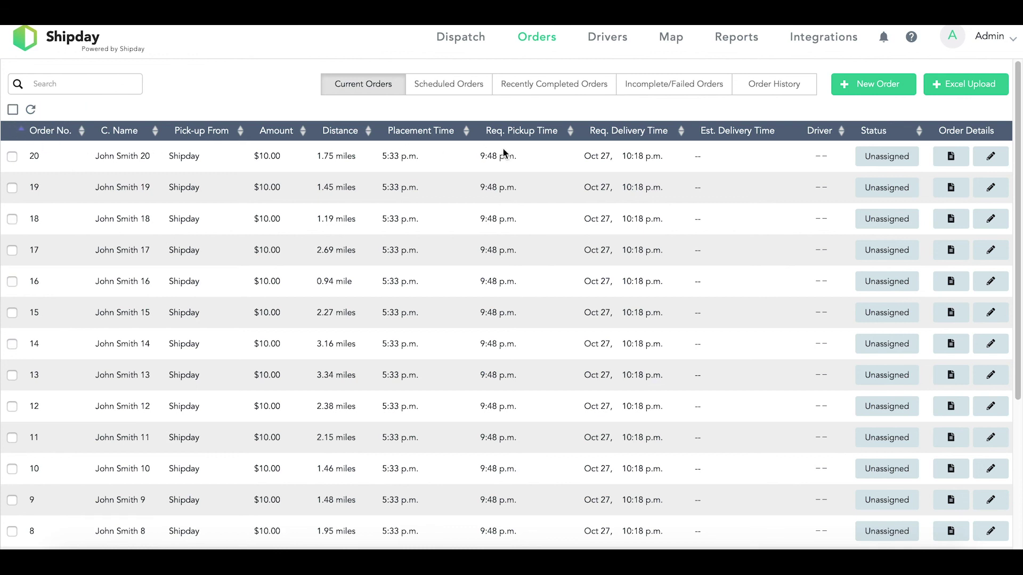
# Step: Open the Map to see the red Oct 27 delivery markers around the pickup pin
pyautogui.click(676, 40)
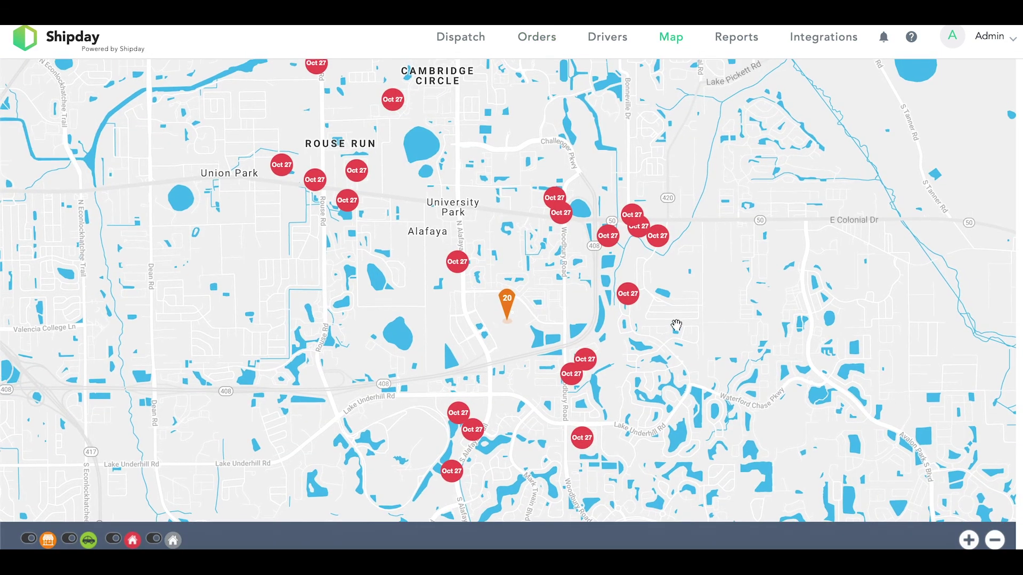